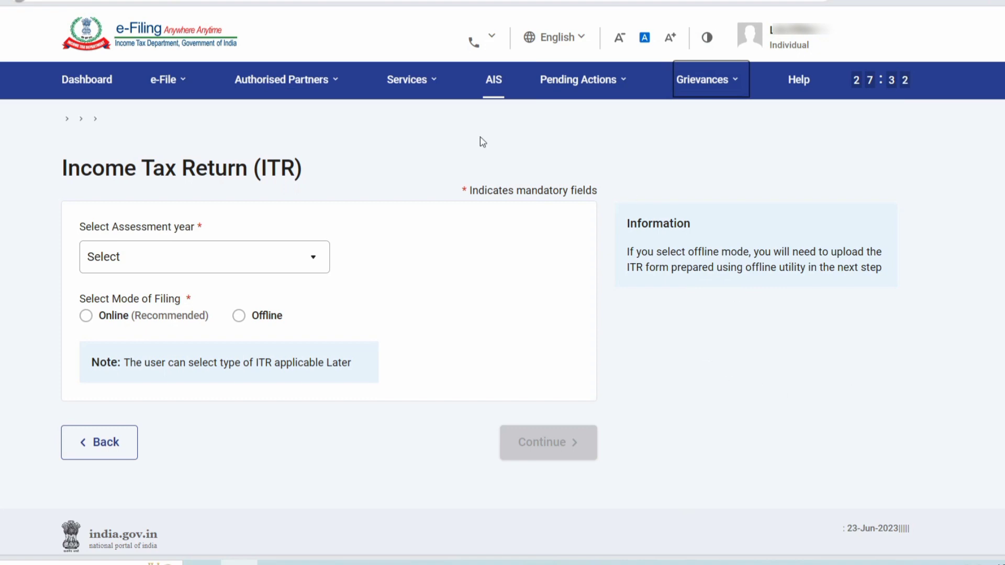
Step: Open the Annual Information Statement page on the Compliance Portal, agreeing to the redirection
{"action": "left_click", "coordinate": [404, 81]}
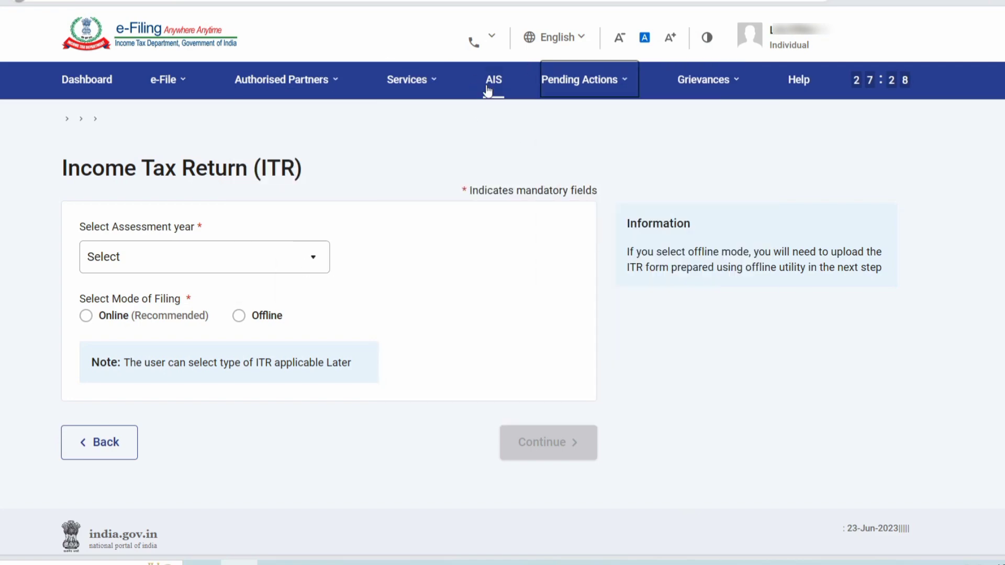
{"action": "mouse_move", "coordinate": [411, 88]}
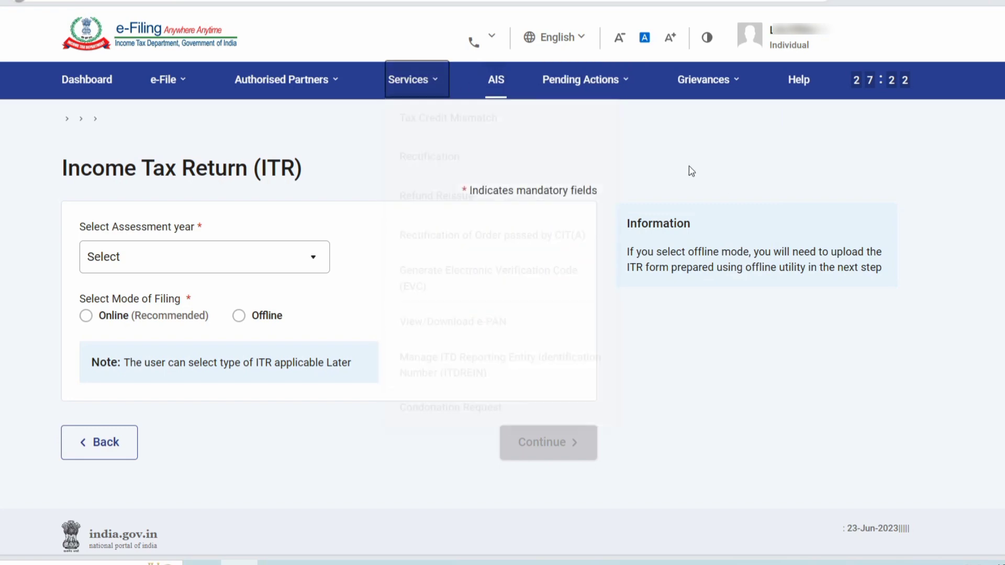
{"action": "left_click", "coordinate": [497, 85]}
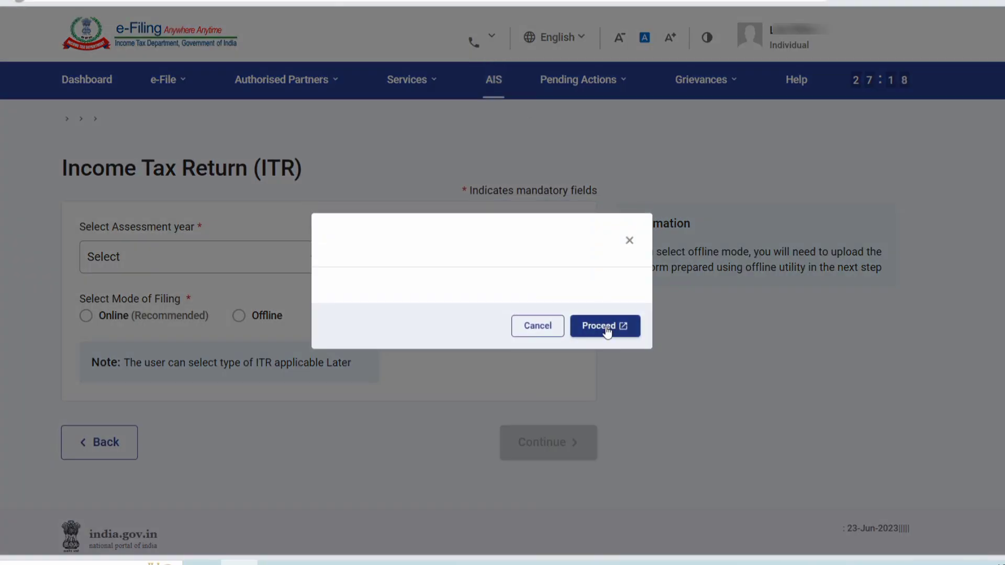
{"action": "left_click", "coordinate": [606, 329]}
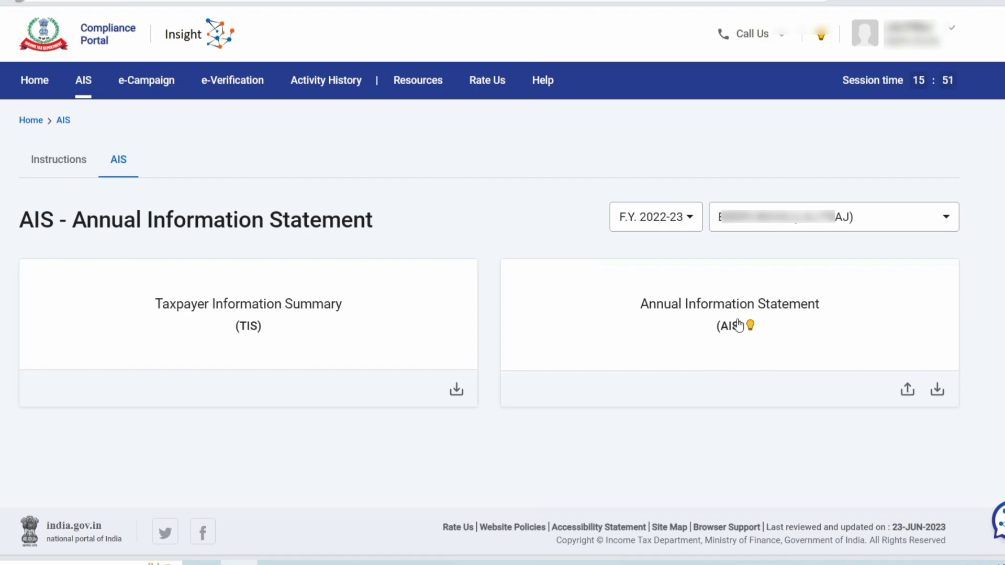
Step: Check the AIS download options, close them, and review the Annual Information Statement PDF for financial year 2022-23
{"action": "left_click", "coordinate": [937, 389]}
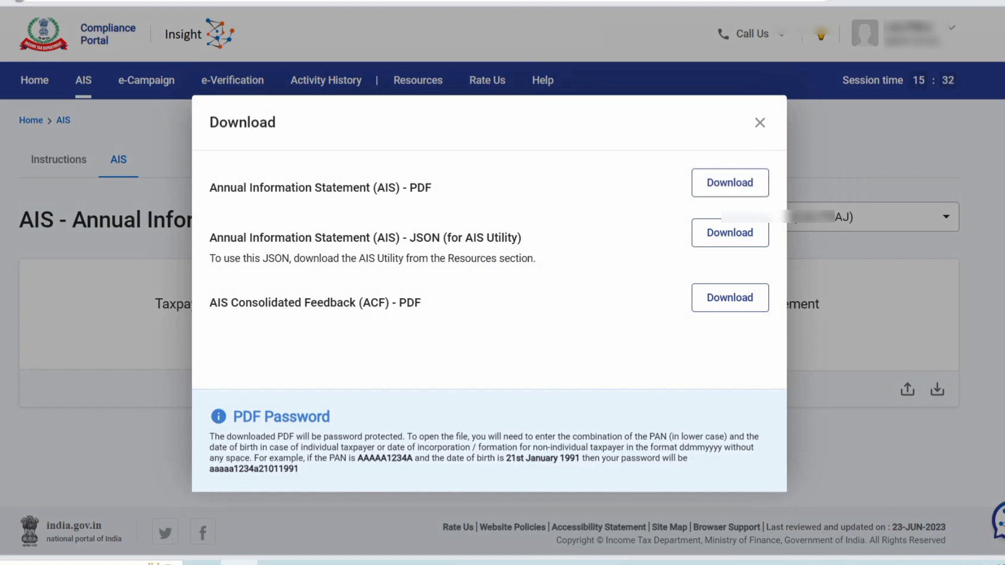
{"action": "left_click", "coordinate": [760, 122]}
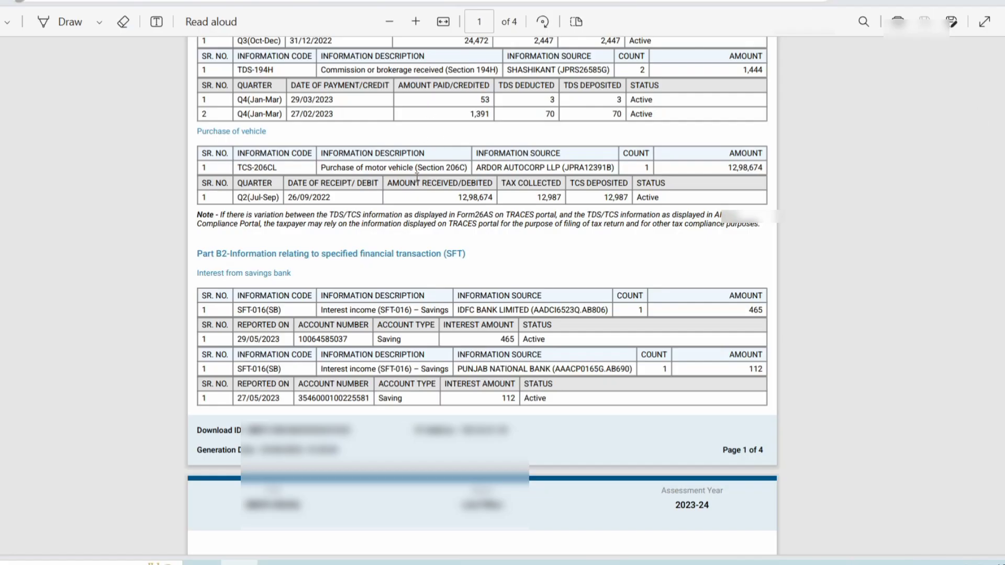
{"action": "scroll", "coordinate": [417, 178], "scroll_direction": "up", "scroll_amount": 8}
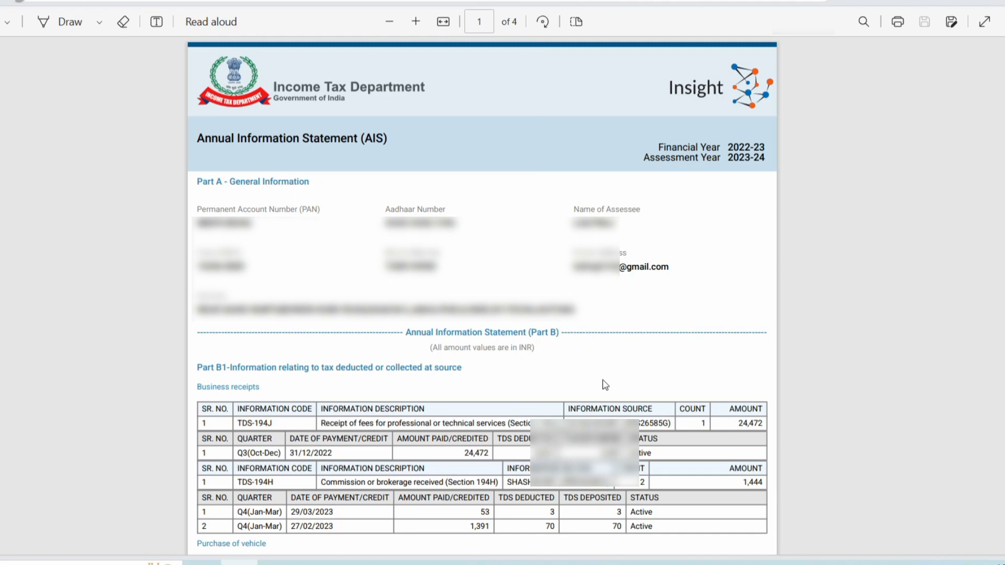
Step: Return to the e-Filing income tax return page and continue with assessment year 2023-24 and the Online filing mode
{"action": "left_click", "coordinate": [177, 1]}
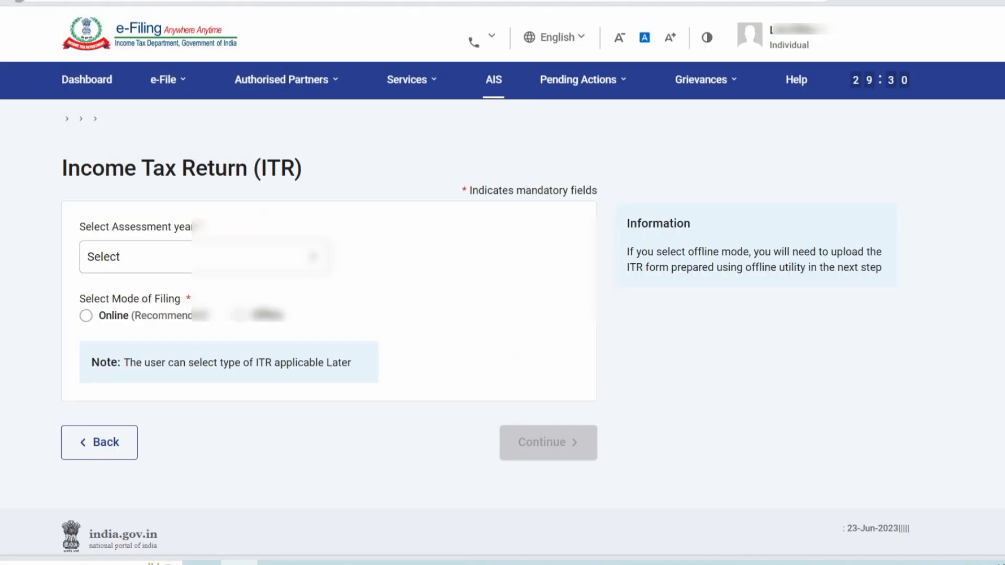
{"action": "mouse_move", "coordinate": [174, 79]}
{"action": "mouse_move", "coordinate": [173, 118]}
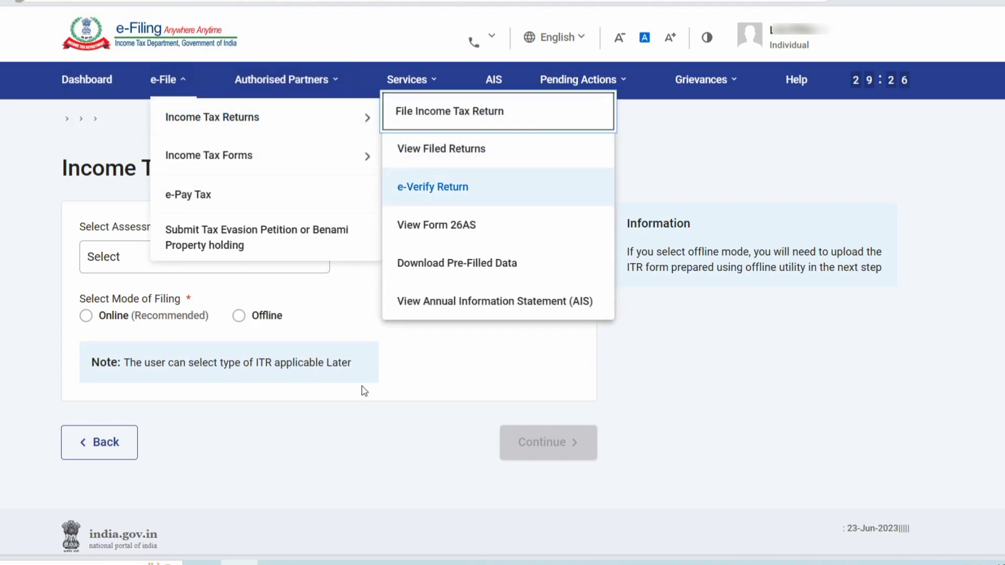
{"action": "left_click", "coordinate": [181, 258]}
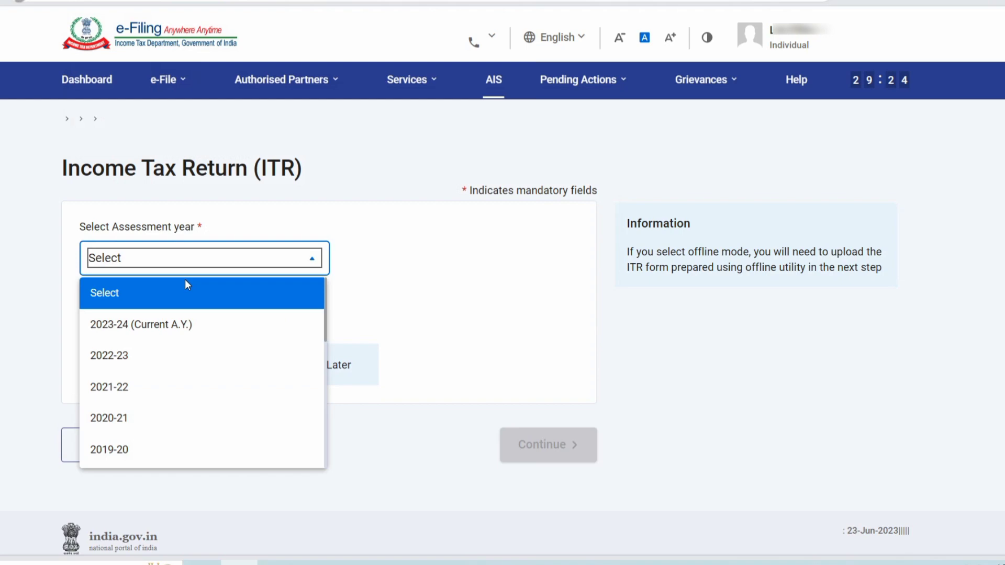
{"action": "left_click", "coordinate": [112, 325]}
{"action": "left_click", "coordinate": [87, 318]}
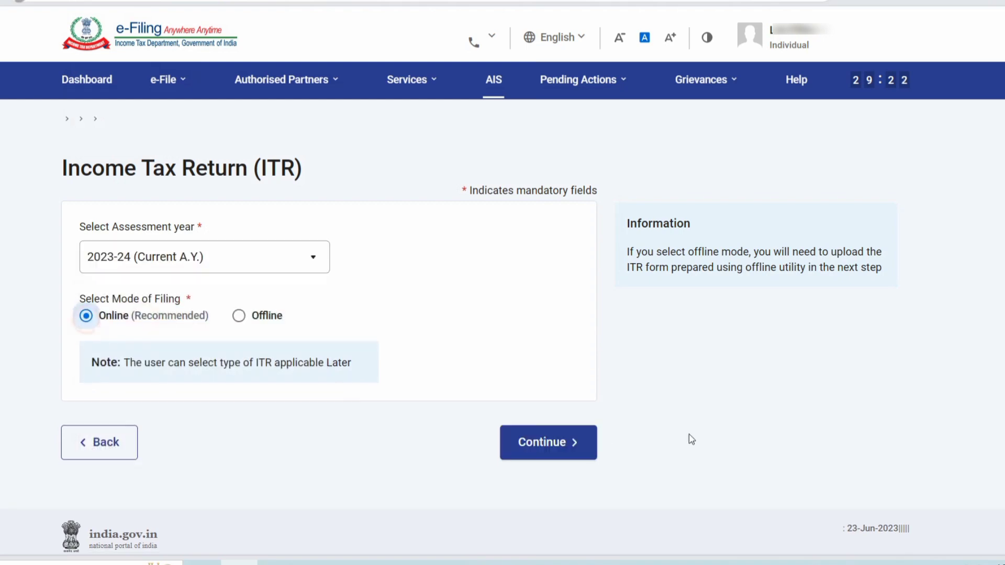
{"action": "left_click", "coordinate": [545, 443]}
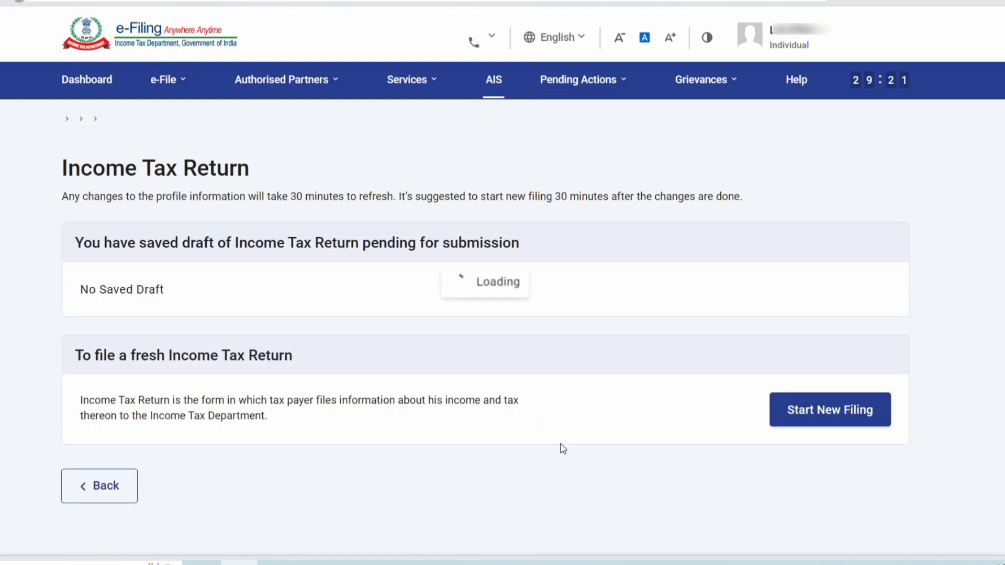
Step: Start a new filing with the Individual status and proceed with the ITR-1 form
{"action": "left_click", "coordinate": [799, 411]}
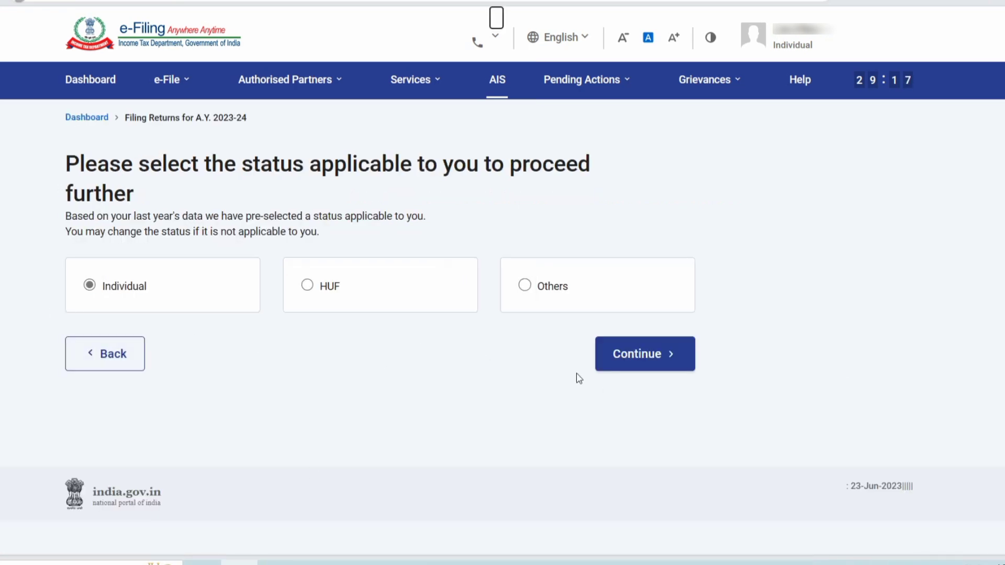
{"action": "left_click", "coordinate": [646, 361]}
{"action": "left_click", "coordinate": [489, 303]}
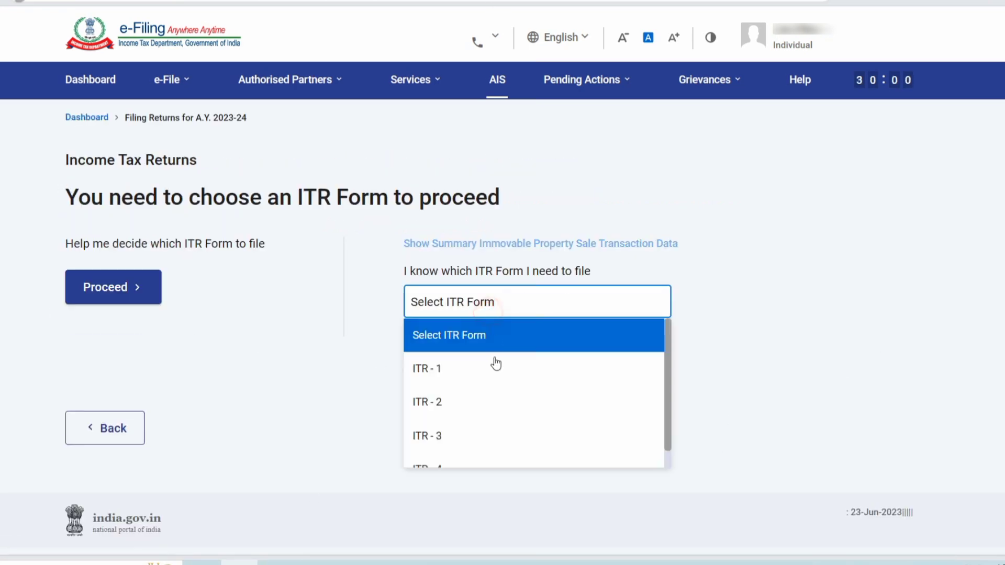
{"action": "left_click", "coordinate": [498, 374]}
{"action": "left_click", "coordinate": [477, 445]}
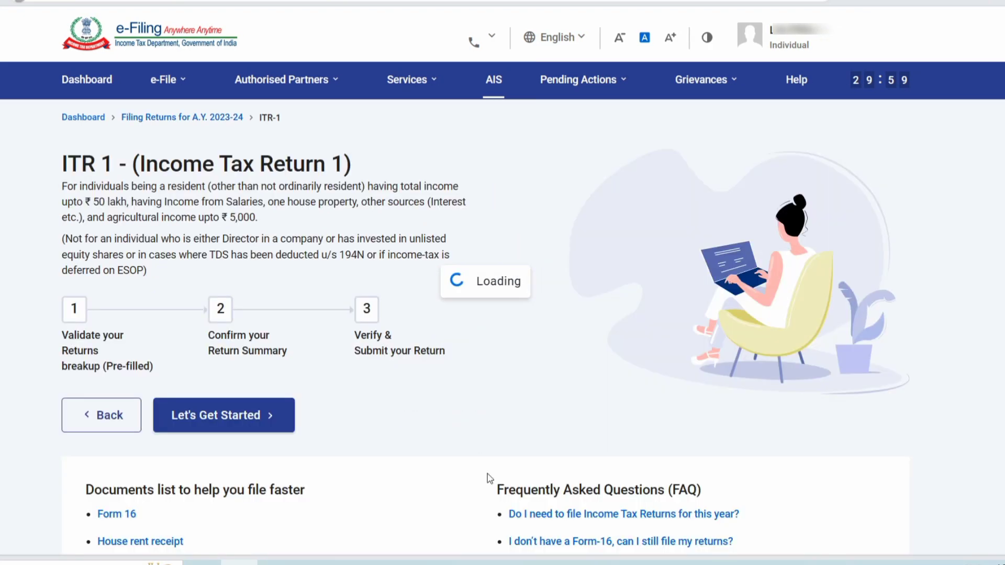
Step: Begin the ITR-1 return, give taxable income above the basic exemption limit as the filing reason, and accept the pre-filled data notice
{"action": "left_click", "coordinate": [219, 416]}
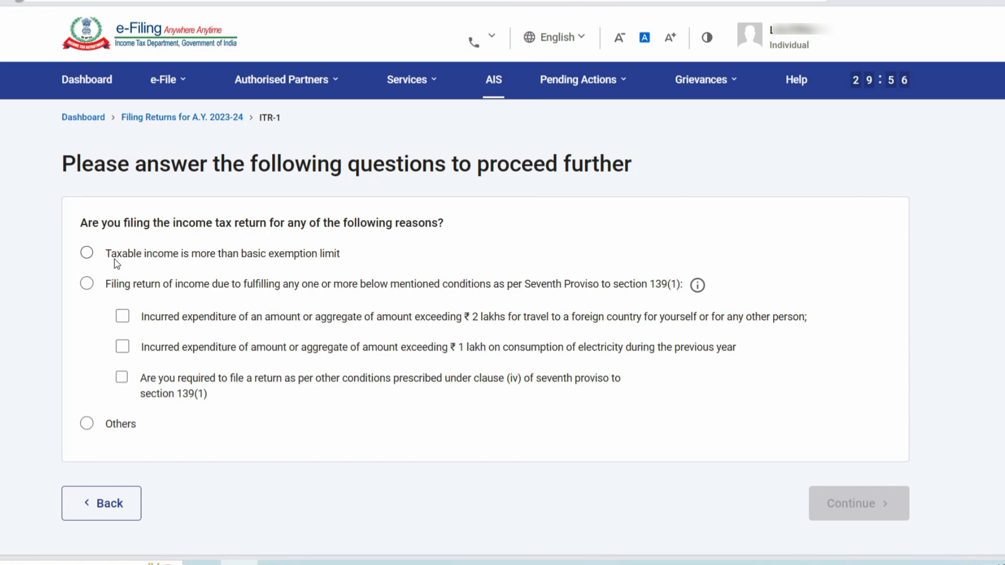
{"action": "left_click", "coordinate": [88, 253]}
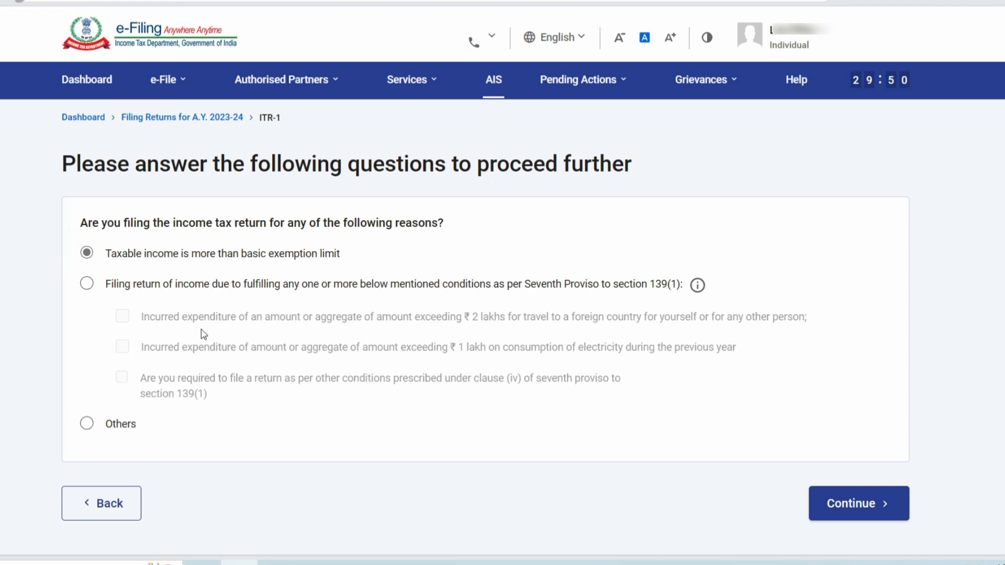
{"action": "left_click", "coordinate": [892, 501]}
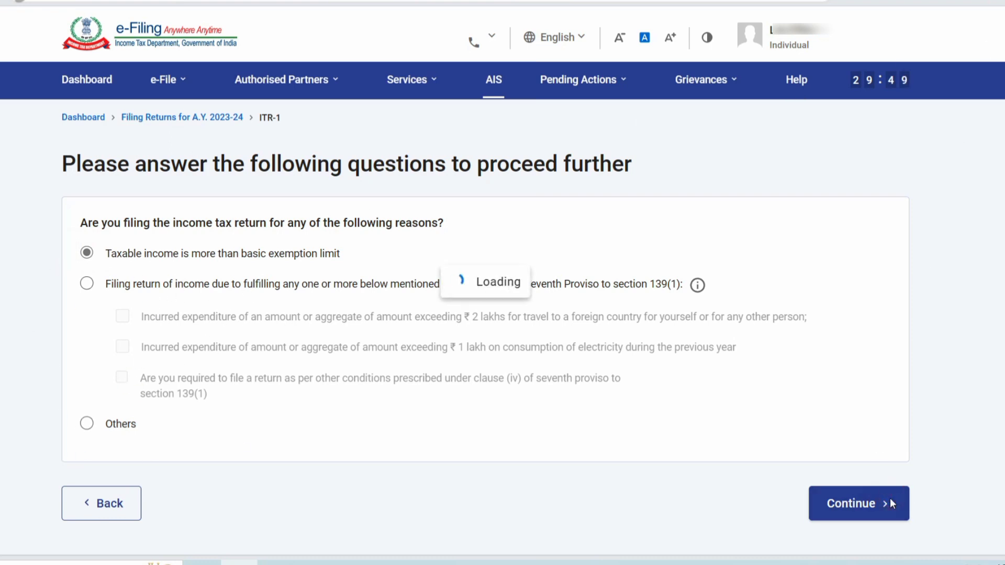
{"action": "scroll", "coordinate": [454, 374], "scroll_direction": "down", "scroll_amount": 1}
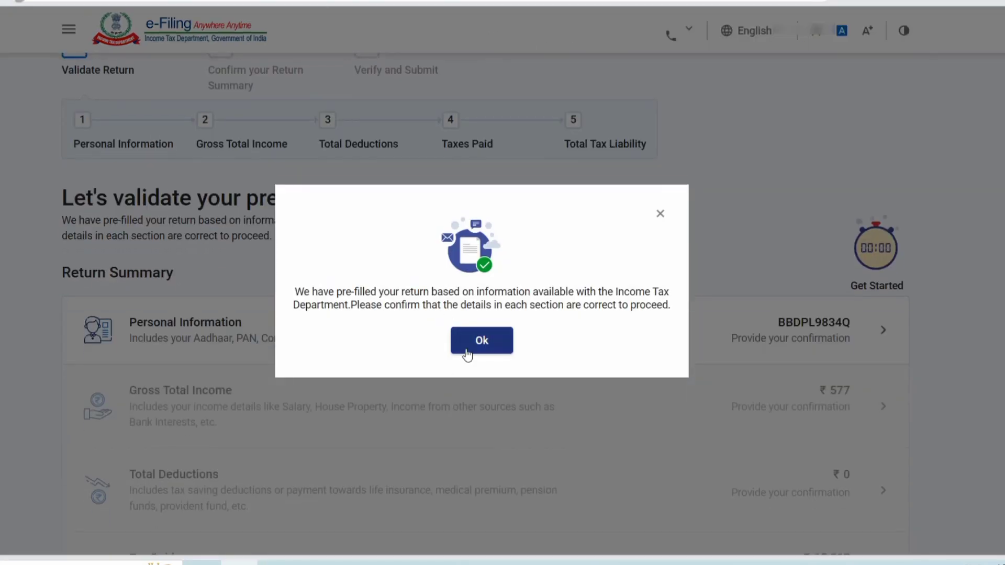
{"action": "left_click", "coordinate": [482, 340]}
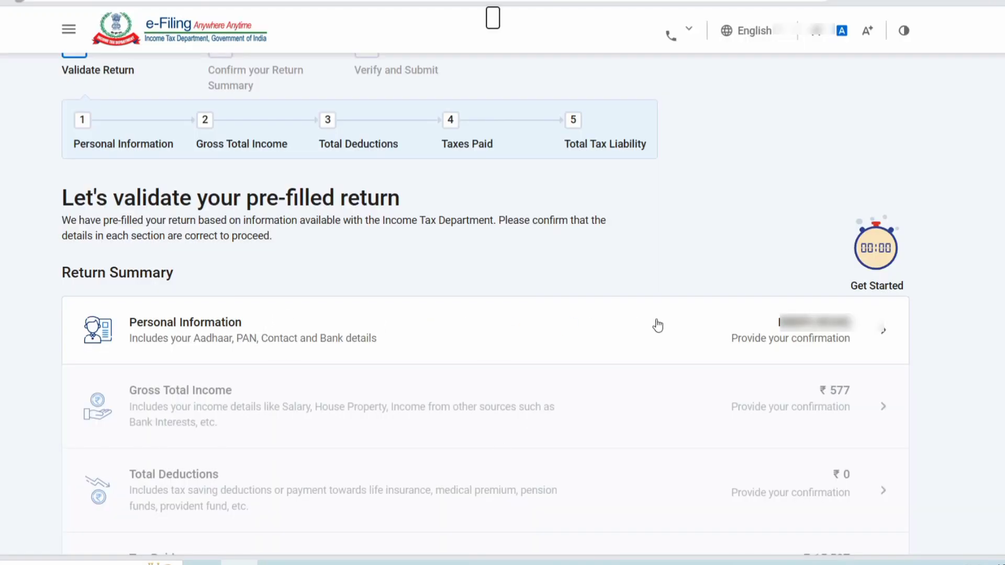
Step: In Personal Information, set the nature of employment to Central Government and the filing section to 139(1)
{"action": "left_click", "coordinate": [443, 336]}
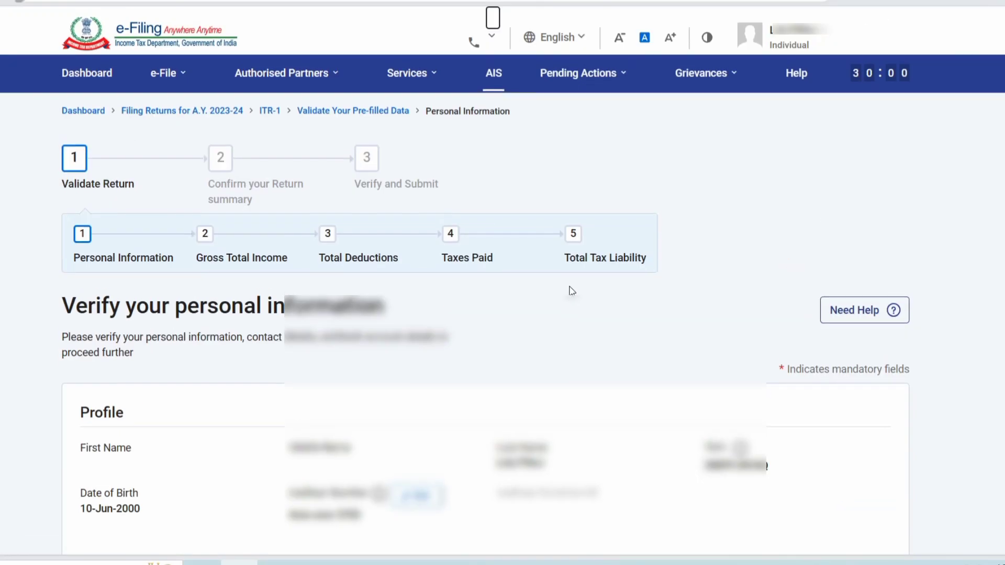
{"action": "scroll", "coordinate": [597, 350], "scroll_direction": "down", "scroll_amount": 8}
{"action": "scroll", "coordinate": [485, 305], "scroll_direction": "down", "scroll_amount": 1}
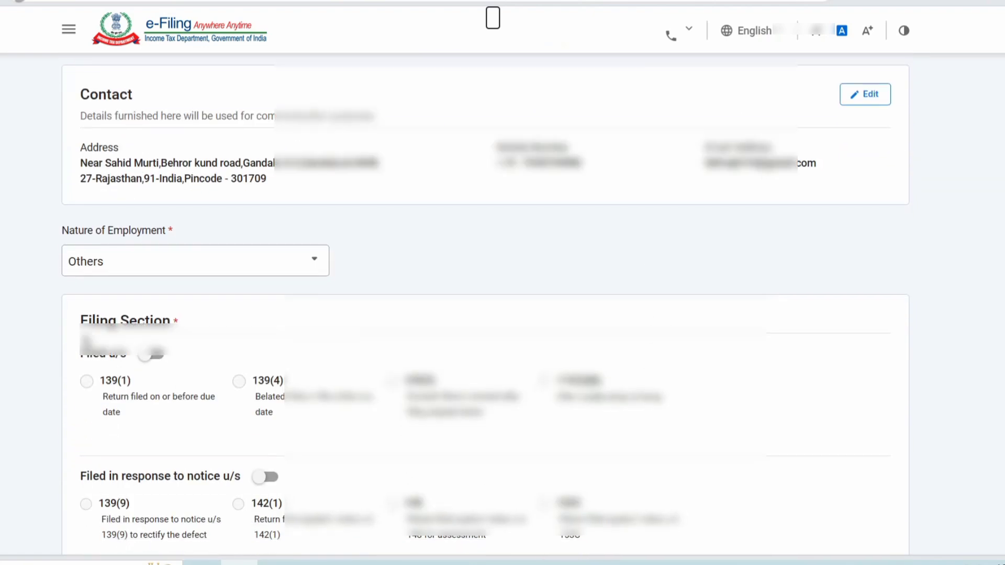
{"action": "left_click", "coordinate": [193, 266]}
{"action": "scroll", "coordinate": [502, 281], "scroll_direction": "down", "scroll_amount": 3}
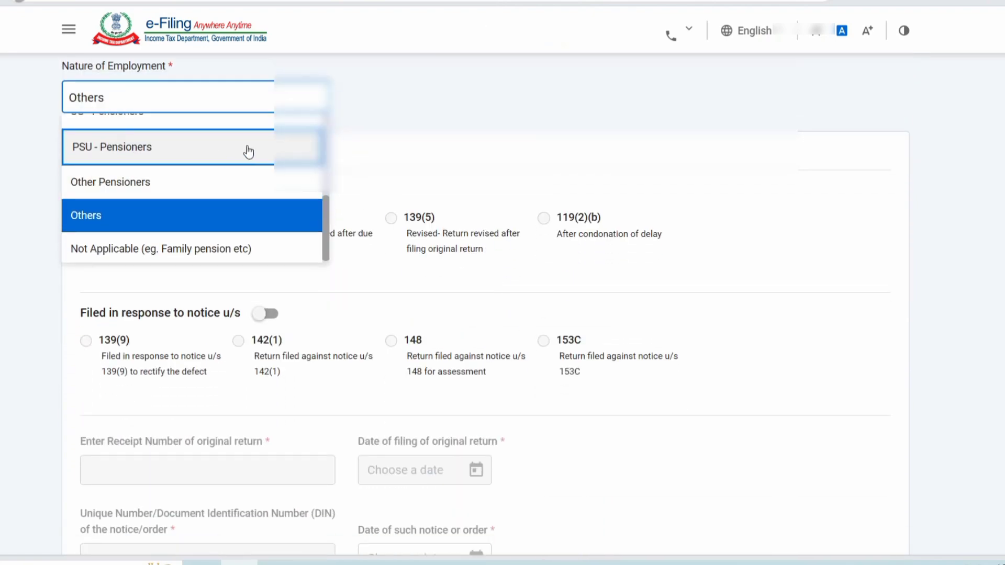
{"action": "left_click_drag", "start_coordinate": [325, 218], "coordinate": [317, 135]}
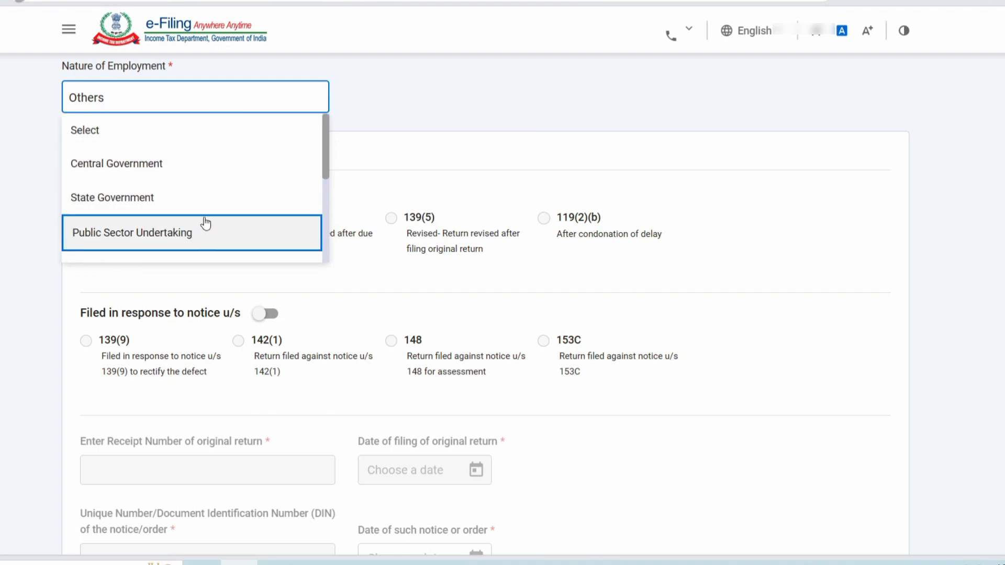
{"action": "left_click", "coordinate": [147, 185]}
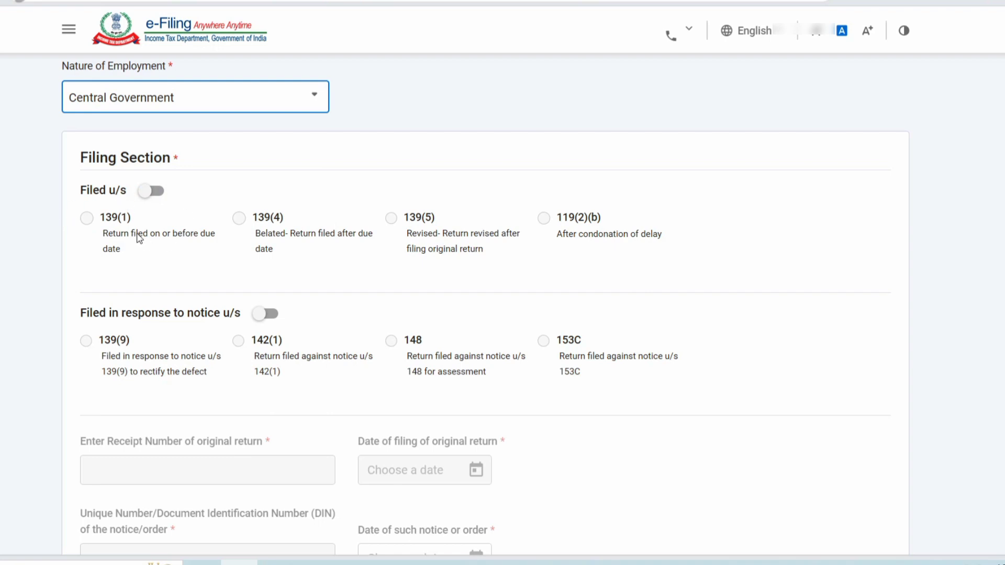
{"action": "left_click", "coordinate": [85, 222]}
{"action": "left_click", "coordinate": [151, 192]}
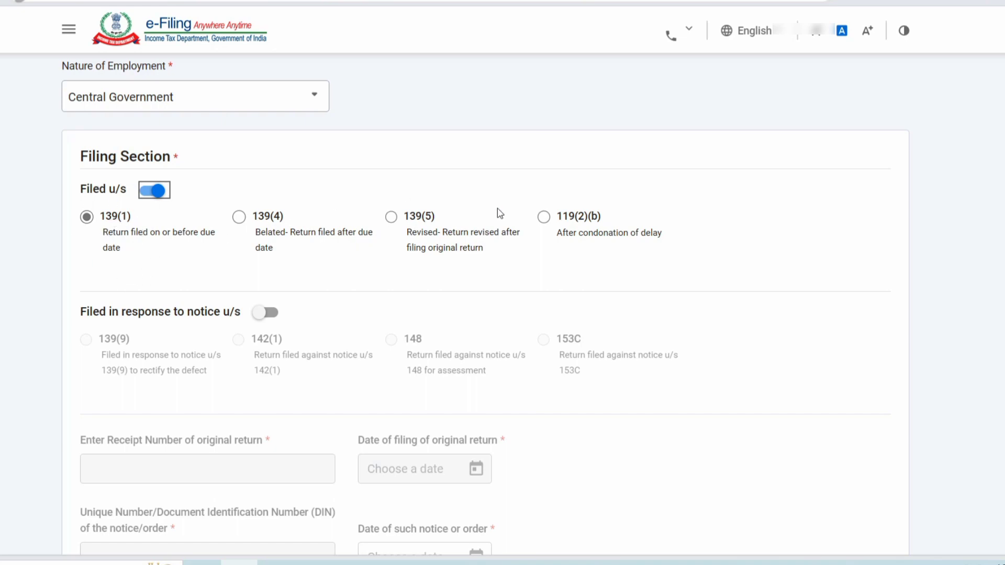
Step: Mark the listed bank account as selected for refund in the Bank Details section
{"action": "scroll", "coordinate": [366, 287], "scroll_direction": "down", "scroll_amount": 6}
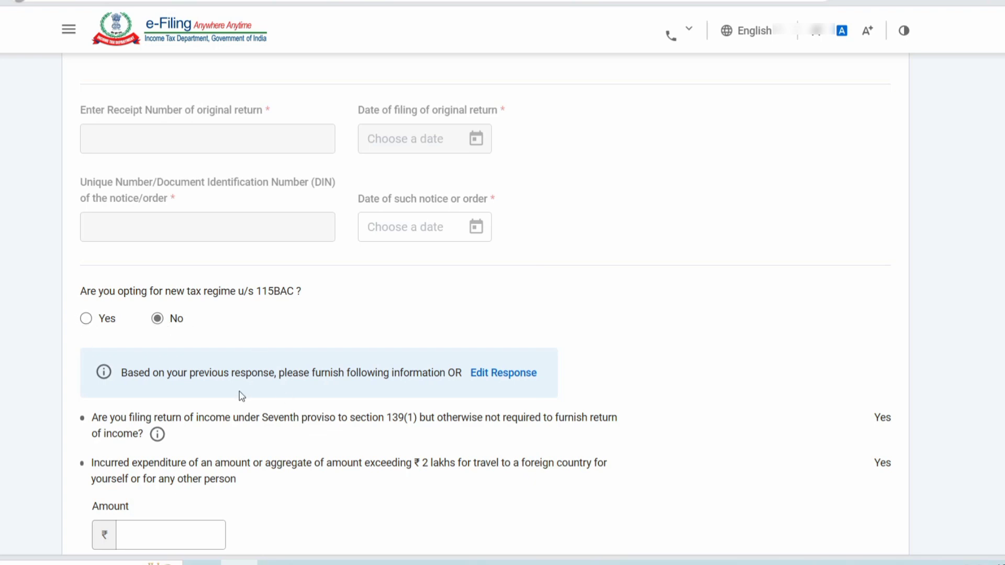
{"action": "scroll", "coordinate": [240, 397], "scroll_direction": "down", "scroll_amount": 3}
{"action": "scroll", "coordinate": [236, 368], "scroll_direction": "down", "scroll_amount": 3}
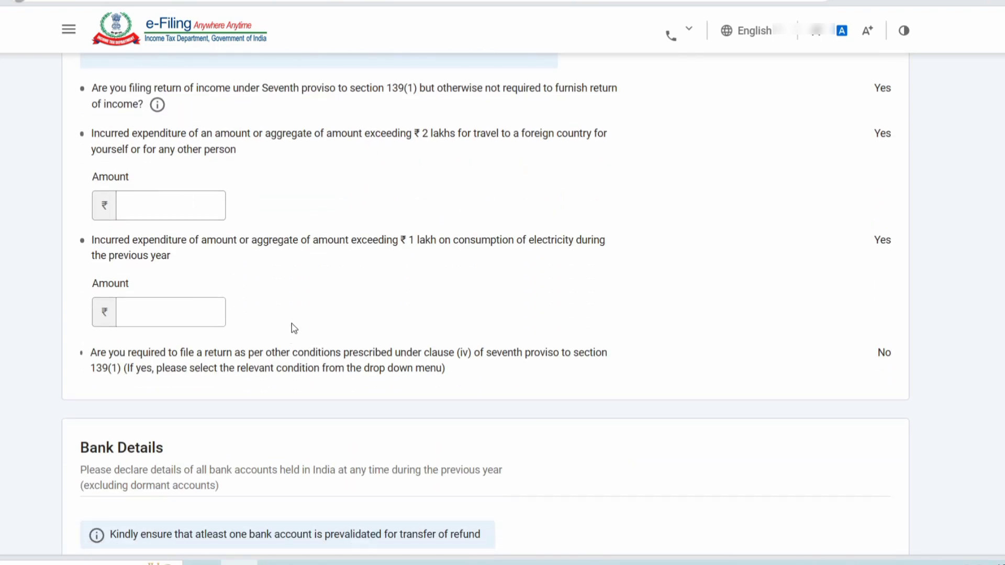
{"action": "scroll", "coordinate": [298, 399], "scroll_direction": "down", "scroll_amount": 4}
{"action": "scroll", "coordinate": [270, 439], "scroll_direction": "down", "scroll_amount": 2}
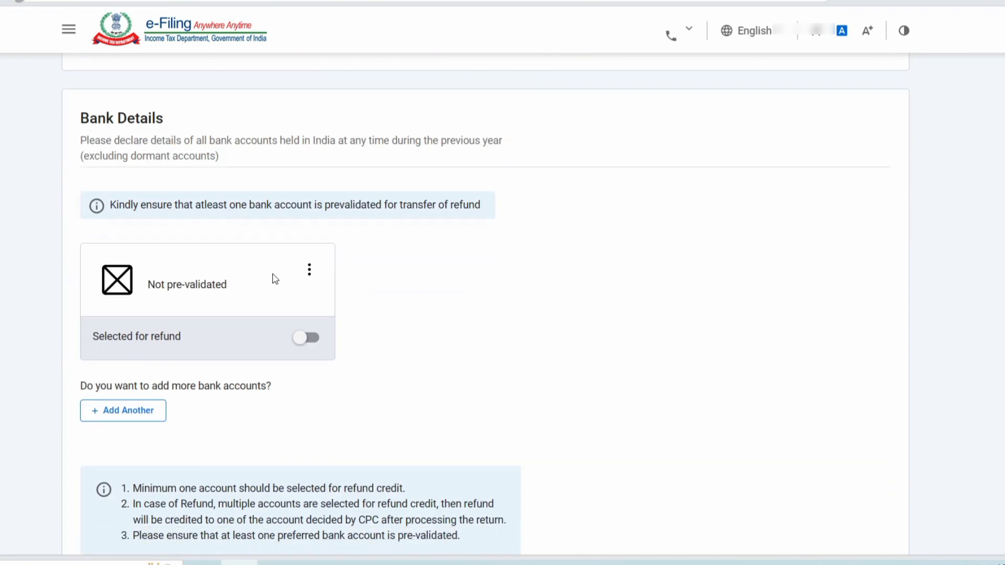
{"action": "left_click", "coordinate": [305, 339]}
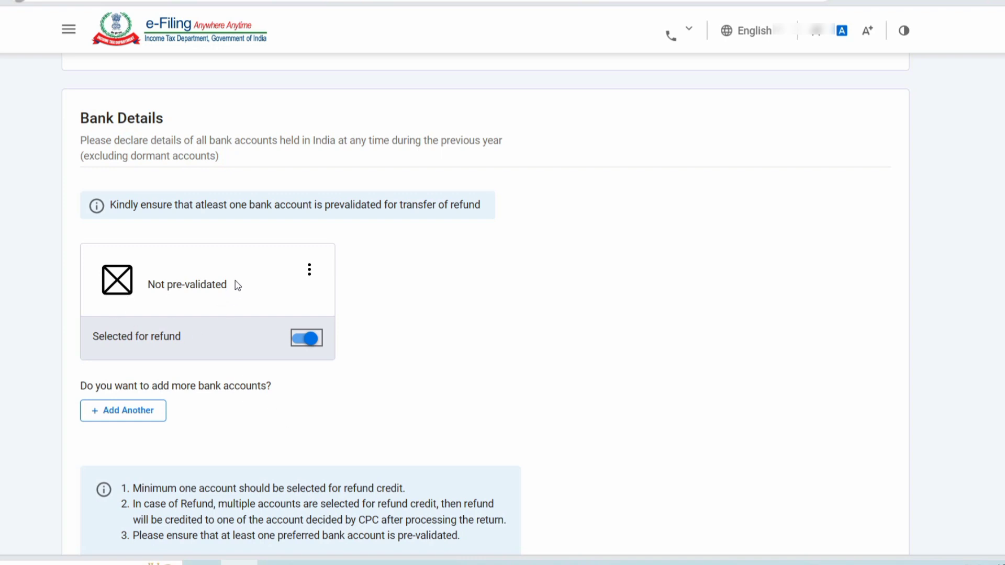
Step: Begin adding another bank account, continue to the bank portal, and enter the account number with its confirmation
{"action": "left_click", "coordinate": [146, 412]}
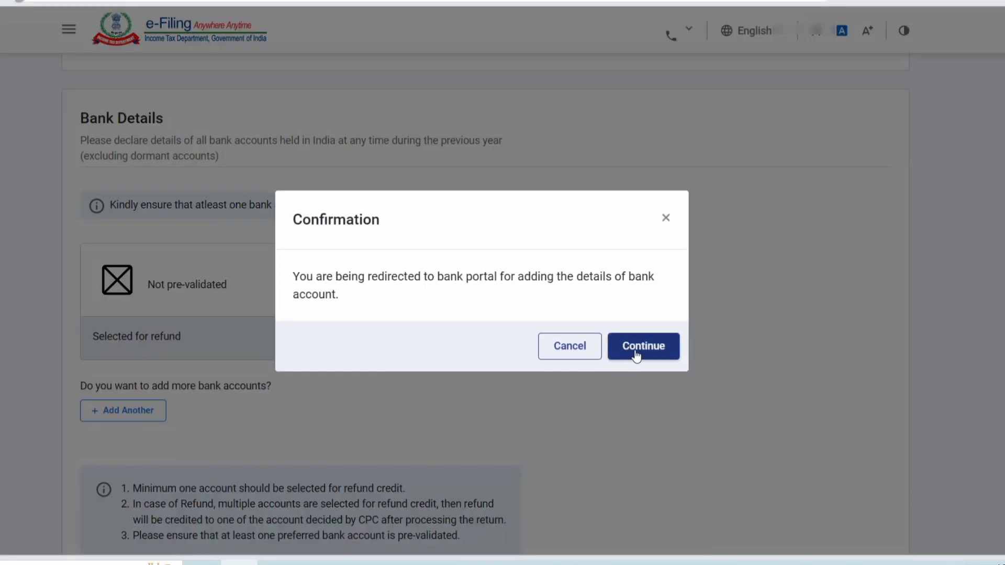
{"action": "left_click", "coordinate": [646, 344]}
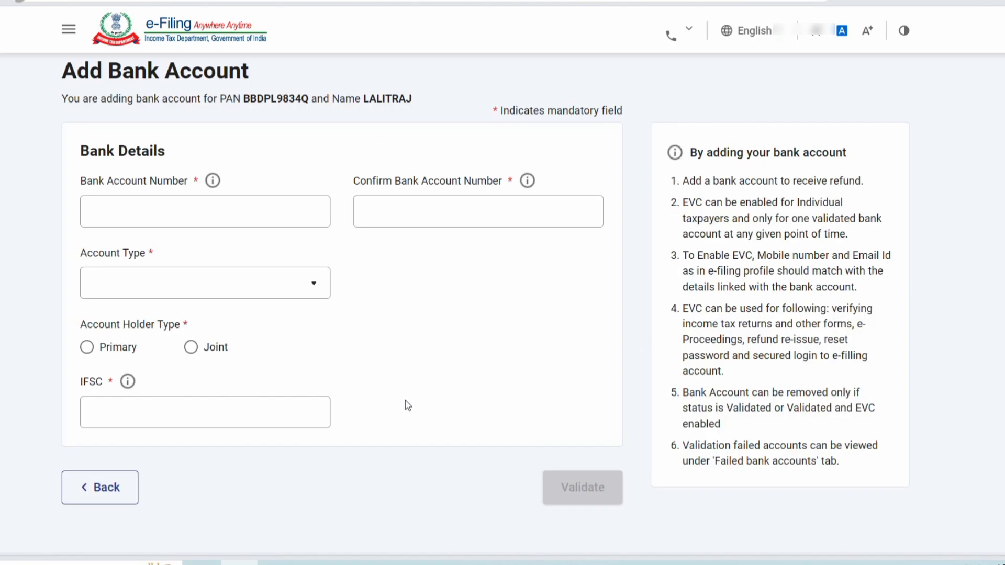
{"action": "left_click", "coordinate": [143, 208]}
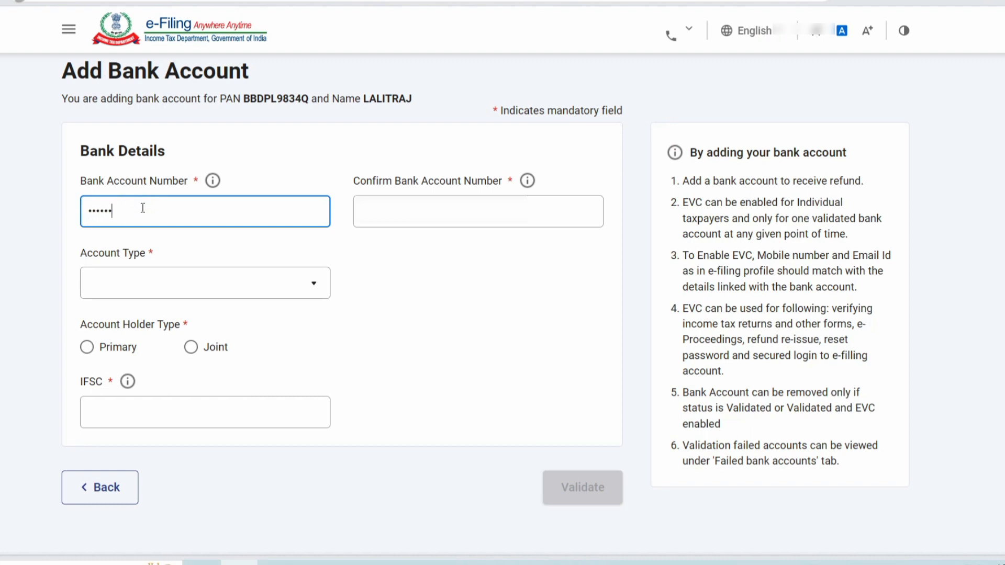
{"action": "type", "text": "123456789"}
{"action": "left_click", "coordinate": [386, 203]}
{"action": "type", "text": "12345"}
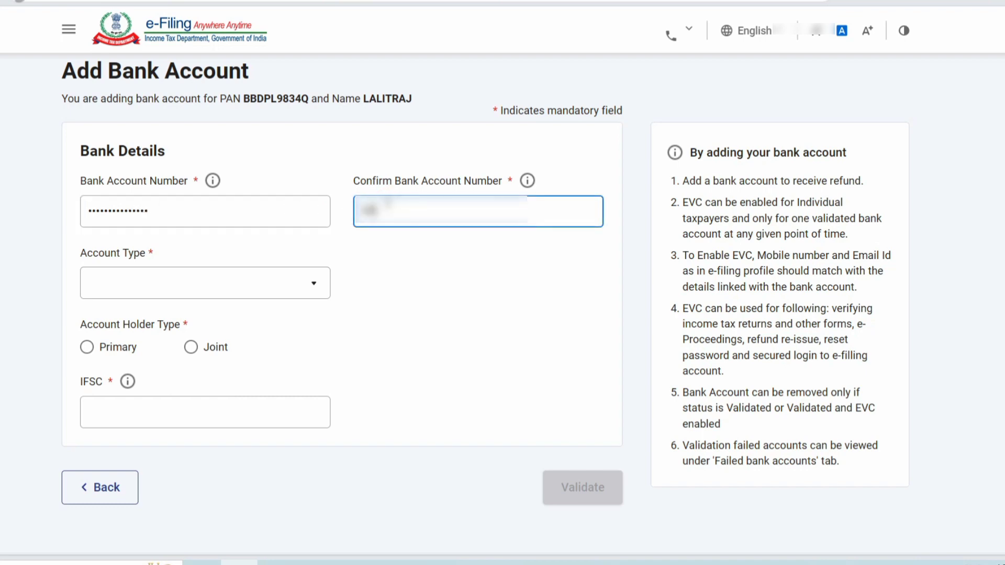
{"action": "type", "text": "6789012"}
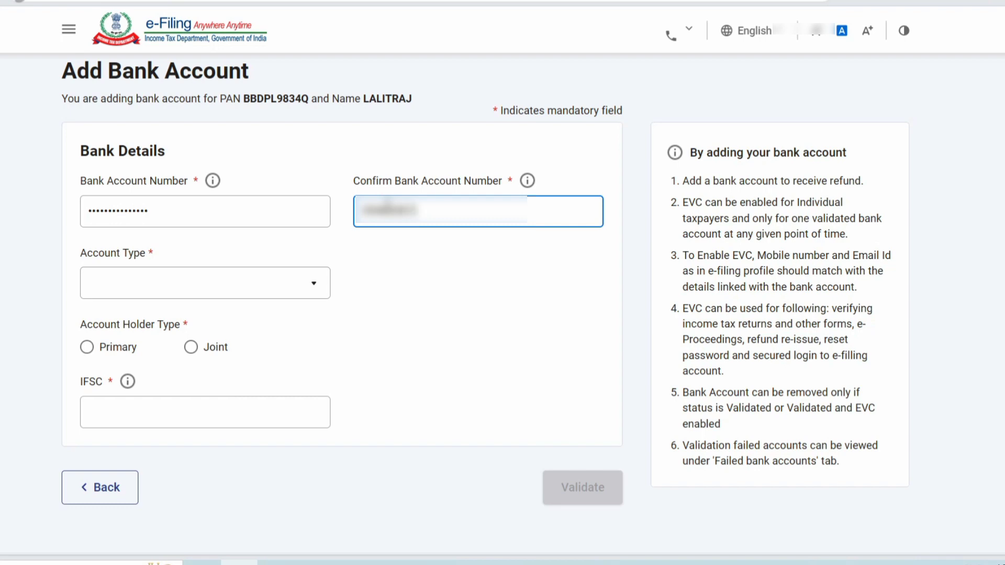
{"action": "type", "text": "34567"}
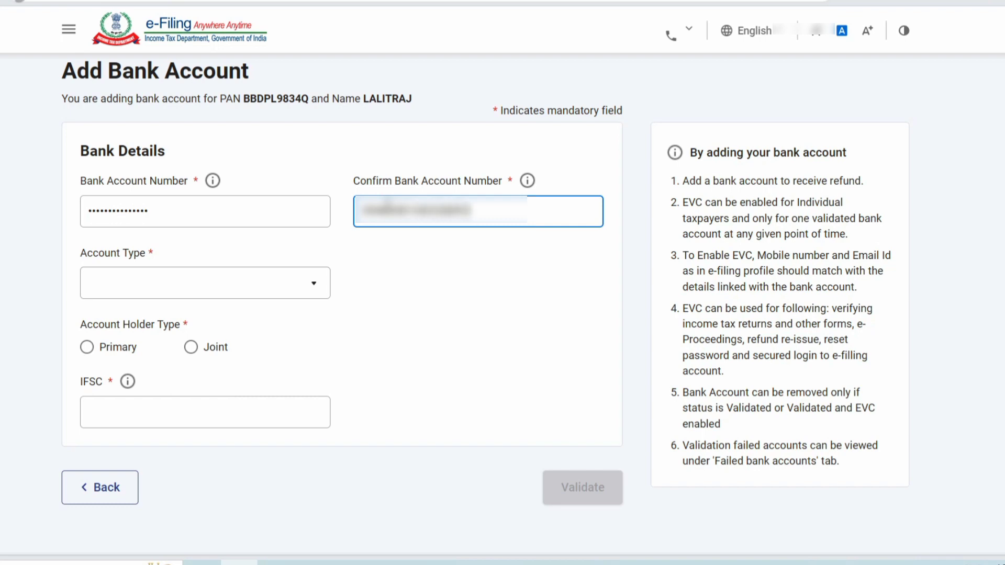
{"action": "left_click", "coordinate": [288, 373]}
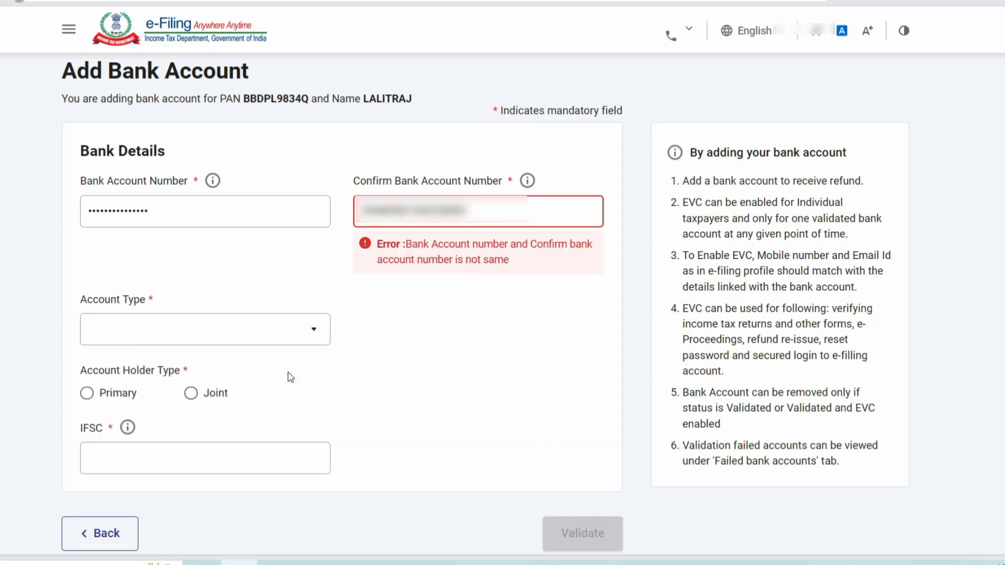
Step: Try to correct the final digits of the confirmation bank account number
{"action": "left_click", "coordinate": [501, 206]}
{"action": "key", "text": "BackSpace"}
{"action": "key", "text": "BackSpace"}
{"action": "key", "text": "BackSpace"}
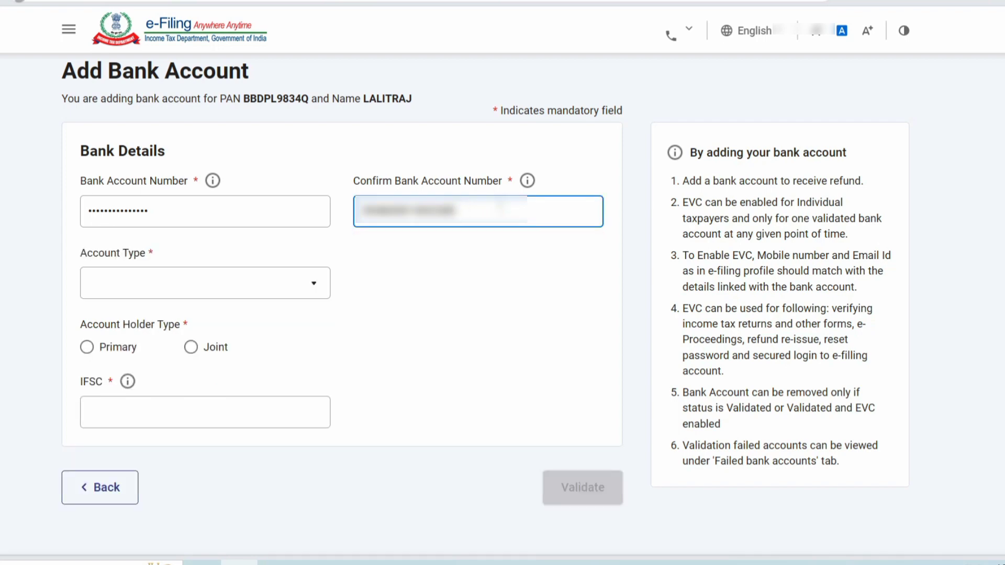
{"action": "type", "text": "00"}
{"action": "left_click", "coordinate": [459, 314]}
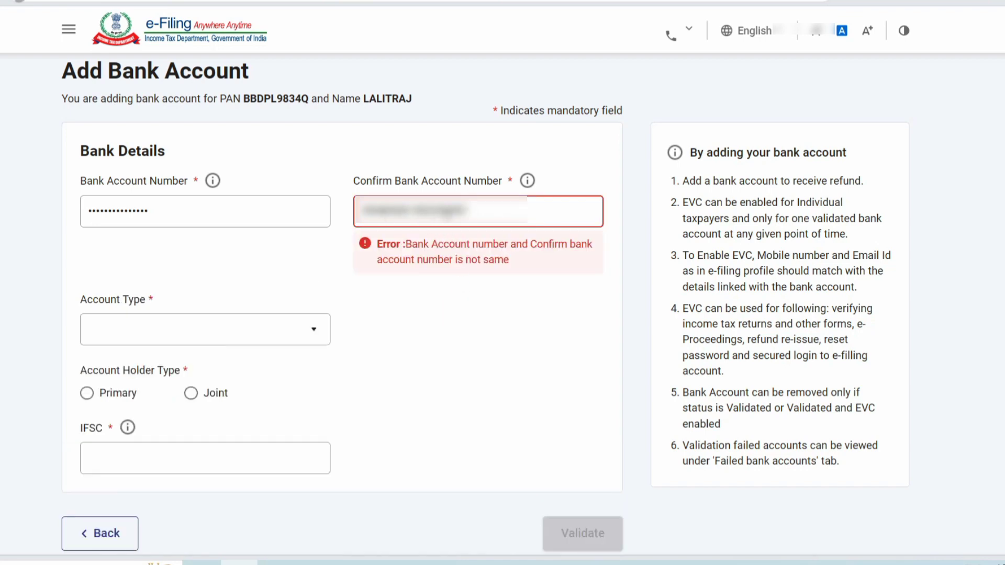
Step: Clear both the bank account number and its confirmation
{"action": "left_click", "coordinate": [288, 207]}
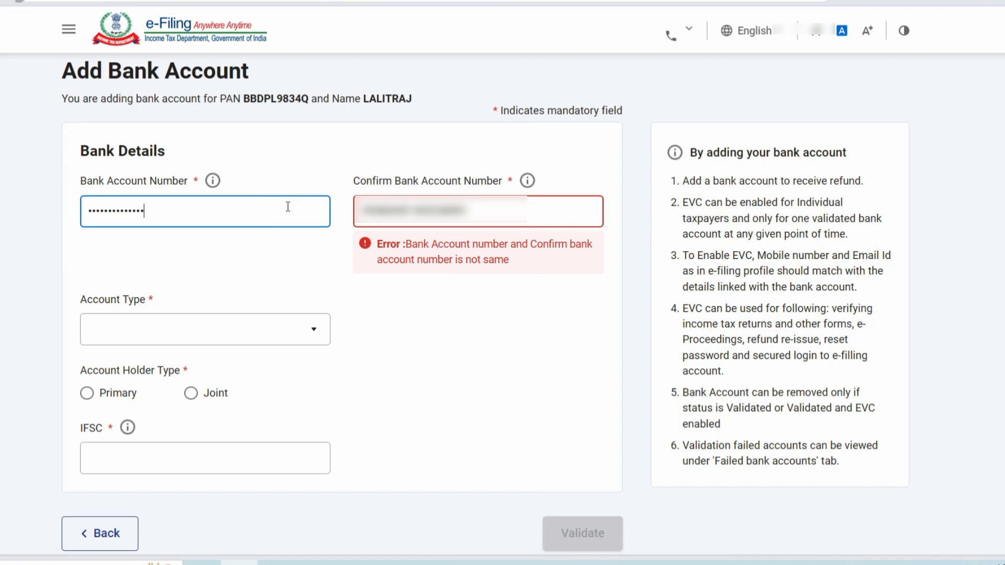
{"action": "key", "text": "BackSpace"}
{"action": "key", "text": "BackSpace"}
{"action": "key", "text": "BackSpace"}
{"action": "key", "text": "BackSpace"}
{"action": "key", "text": "BackSpace"}
{"action": "key", "text": "BackSpace"}
{"action": "key", "text": "BackSpace"}
{"action": "key", "text": "BackSpace"}
{"action": "key", "text": "BackSpace"}
{"action": "key", "text": "BackSpace"}
{"action": "key", "text": "BackSpace"}
{"action": "key", "text": "BackSpace"}
{"action": "key", "text": "BackSpace"}
{"action": "key", "text": "BackSpace"}
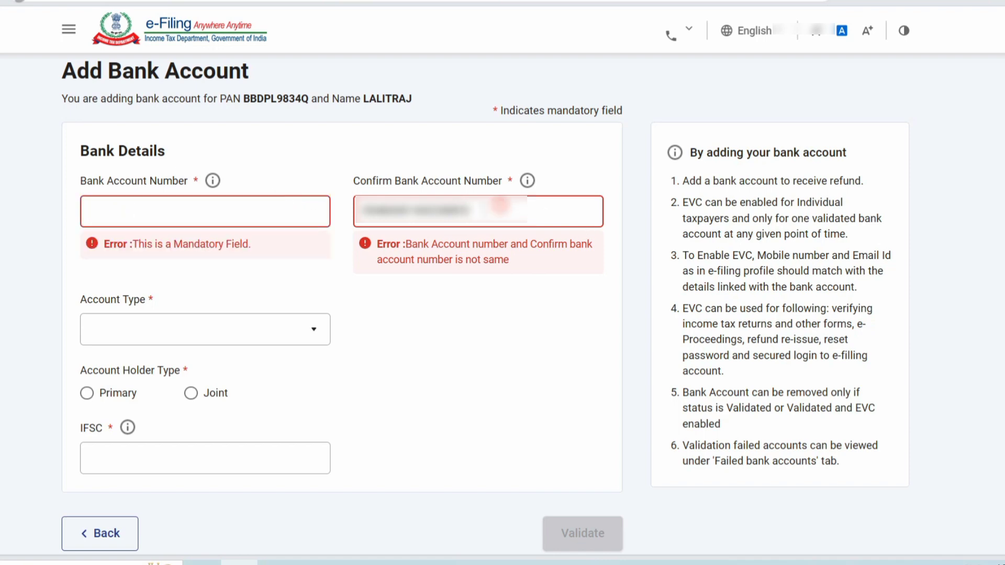
{"action": "left_click_drag", "start_coordinate": [500, 206], "coordinate": [316, 304]}
{"action": "key", "text": "BackSpace"}
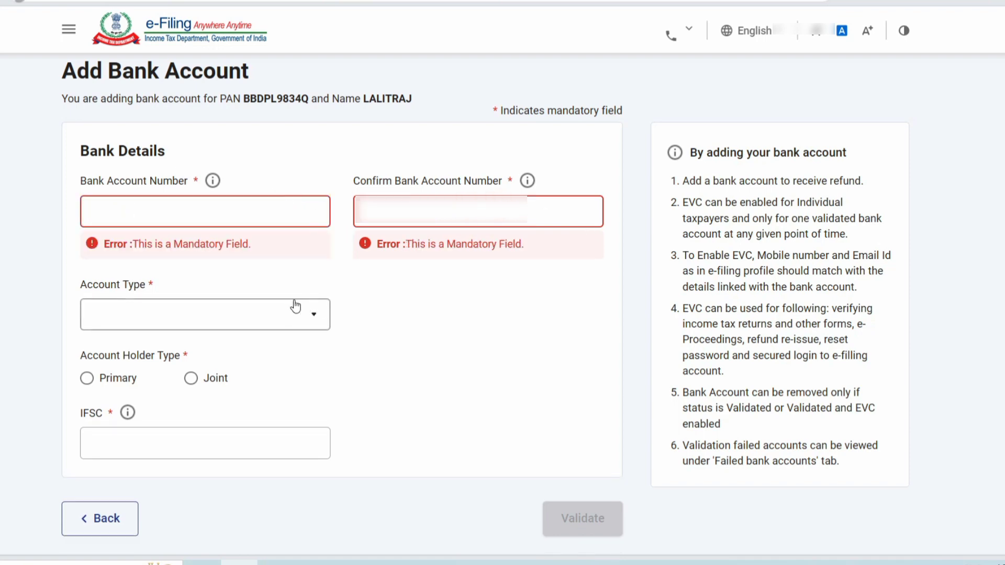
Step: Enter the bank account number again with an identical confirmation number
{"action": "left_click", "coordinate": [279, 223]}
{"action": "type", "text": "•"}
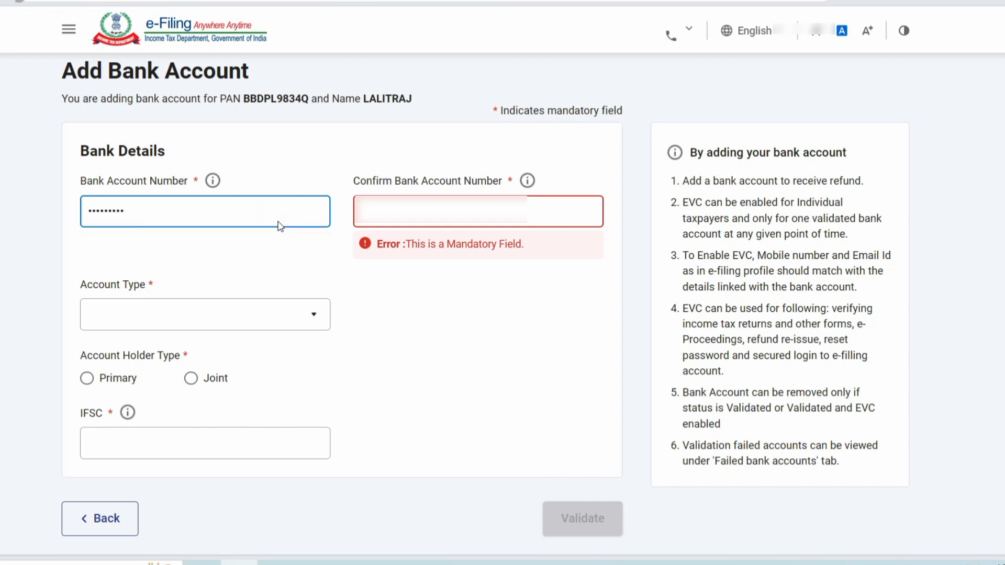
{"action": "left_click", "coordinate": [374, 211]}
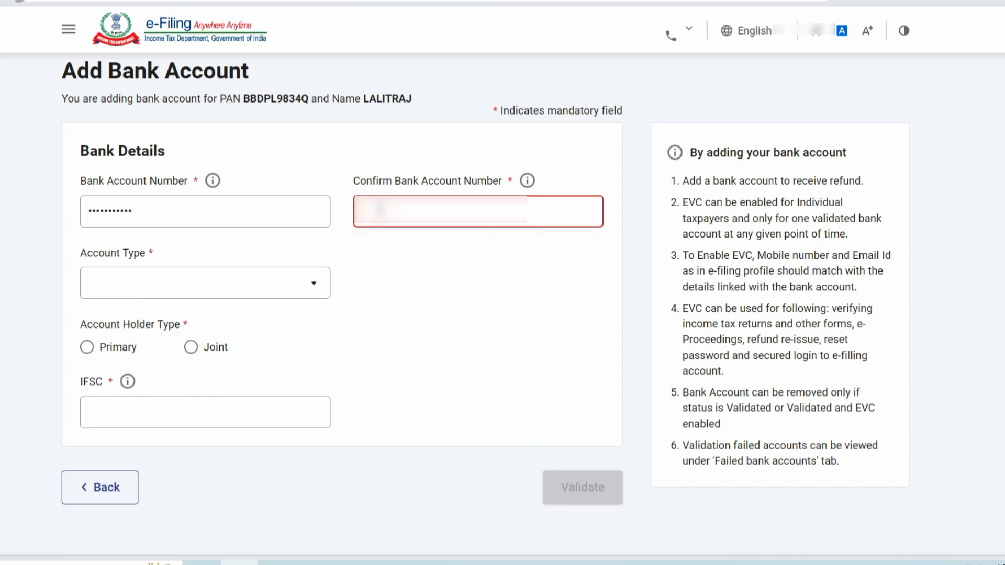
{"action": "type", "text": "••••••••••"}
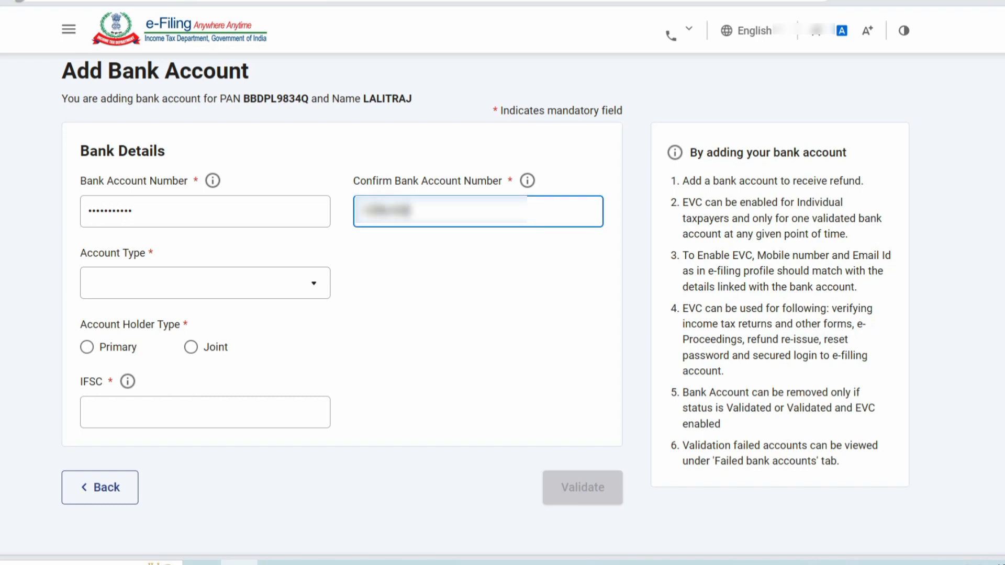
{"action": "type", "text": "••"}
Step: Set the account type to Saving Bank Account, the account holder type to Primary, and the IFSC to IDFB0043411
{"action": "left_click", "coordinate": [286, 285]}
{"action": "left_click", "coordinate": [269, 312]}
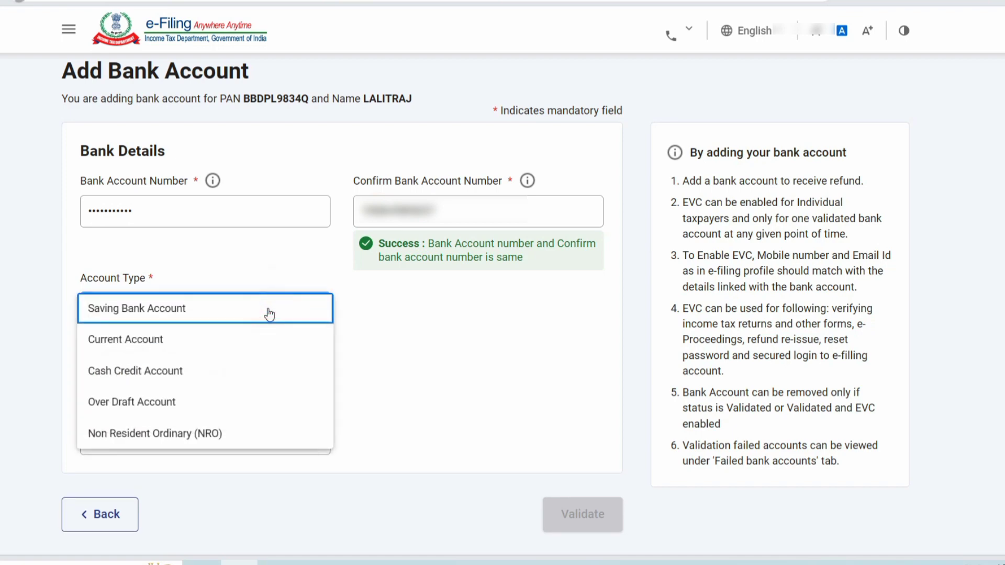
{"action": "left_click", "coordinate": [263, 308]}
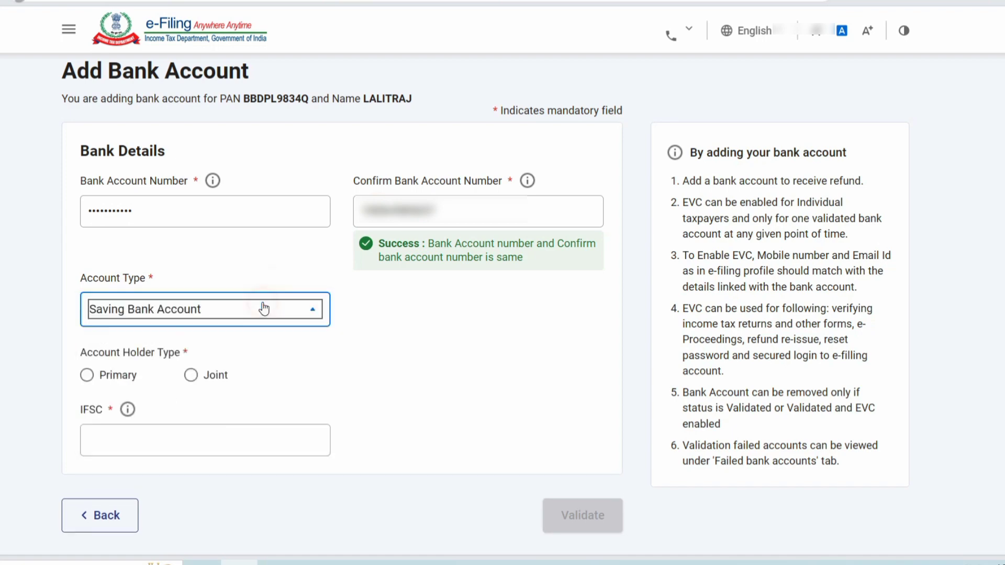
{"action": "left_click", "coordinate": [87, 376]}
{"action": "left_click", "coordinate": [87, 373]}
{"action": "left_click", "coordinate": [125, 435]}
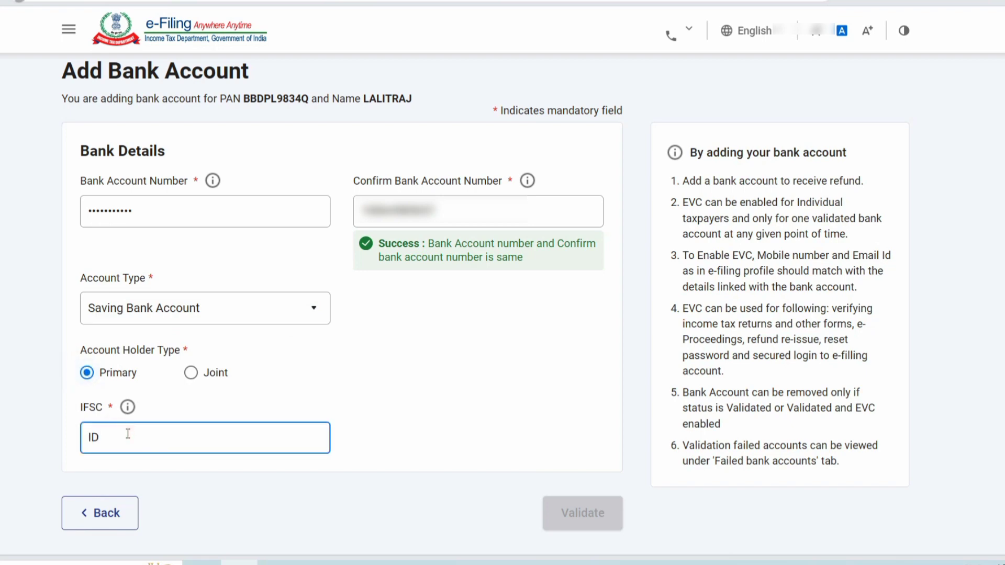
{"action": "type", "text": "IDFB0043411"}
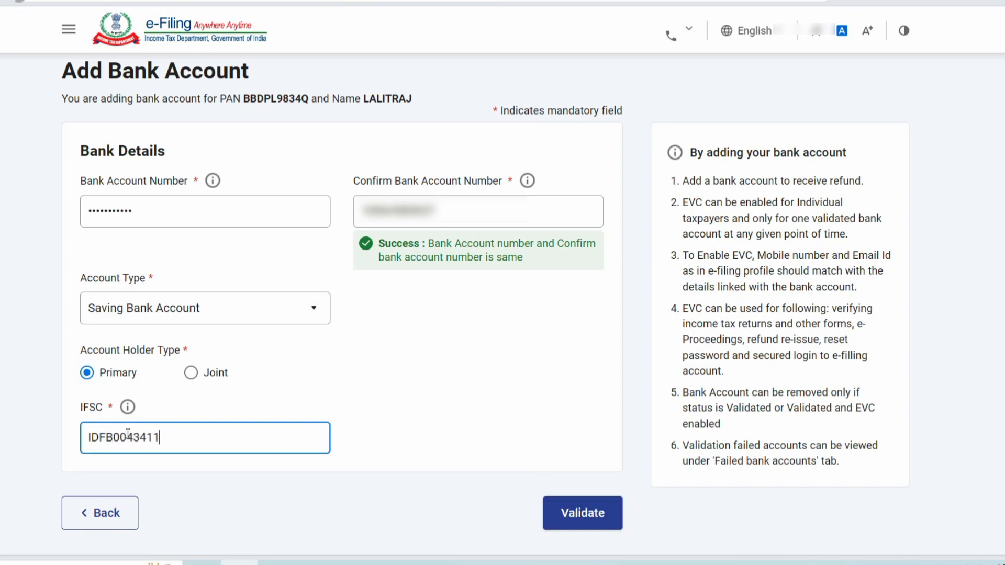
Step: Try to validate the new bank account, dismiss the notice, and go back to the return
{"action": "left_click", "coordinate": [589, 513]}
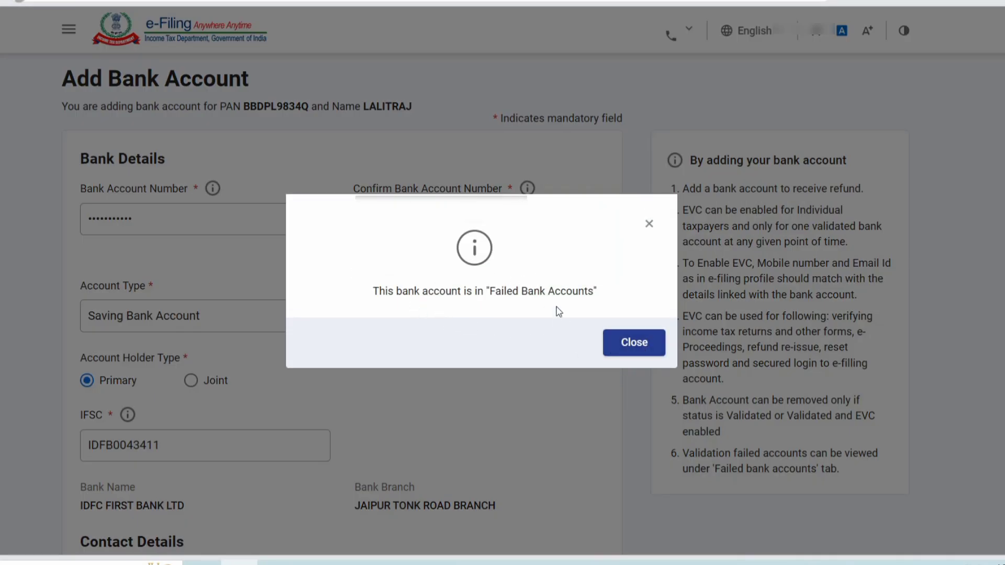
{"action": "left_click", "coordinate": [634, 342]}
{"action": "scroll", "coordinate": [565, 403], "scroll_direction": "down", "scroll_amount": 5}
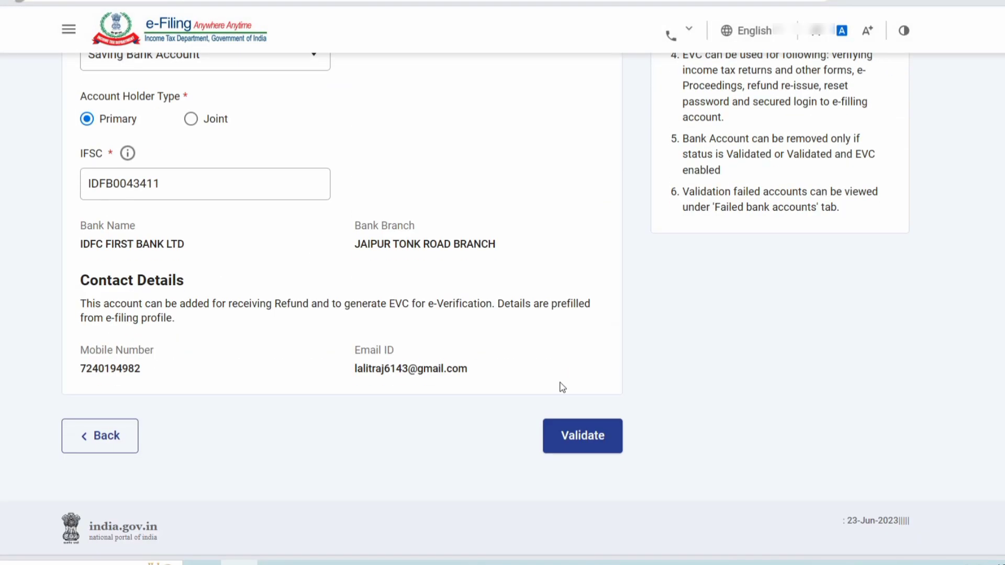
{"action": "left_click", "coordinate": [574, 434]}
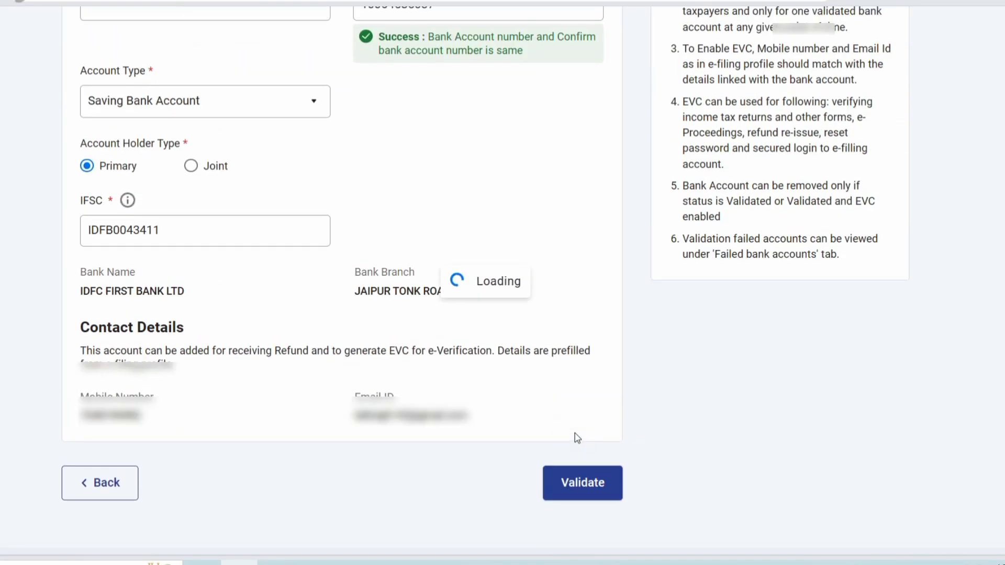
{"action": "scroll", "coordinate": [568, 419], "scroll_direction": "up", "scroll_amount": 6}
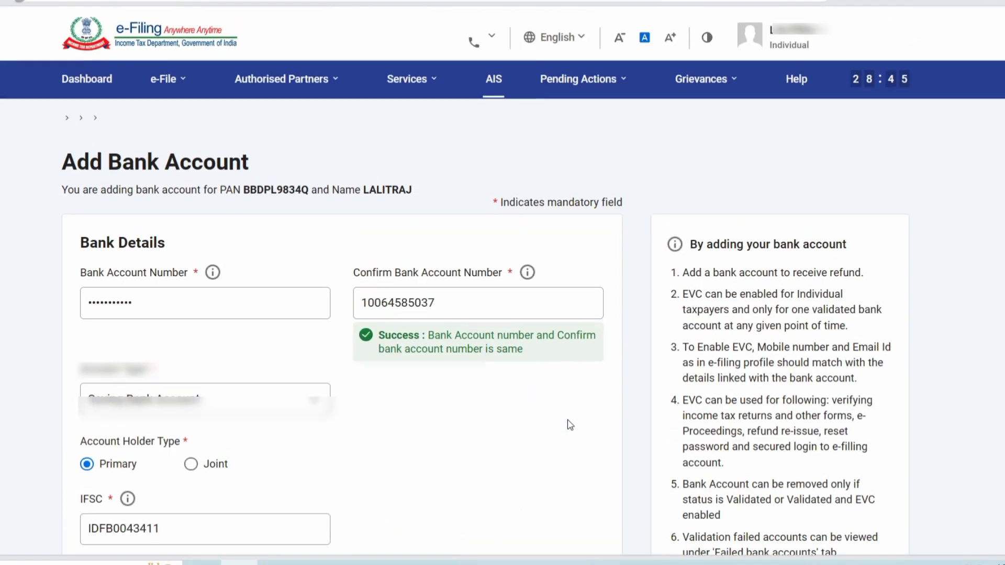
{"action": "scroll", "coordinate": [568, 420], "scroll_direction": "down", "scroll_amount": 6}
{"action": "left_click", "coordinate": [120, 443]}
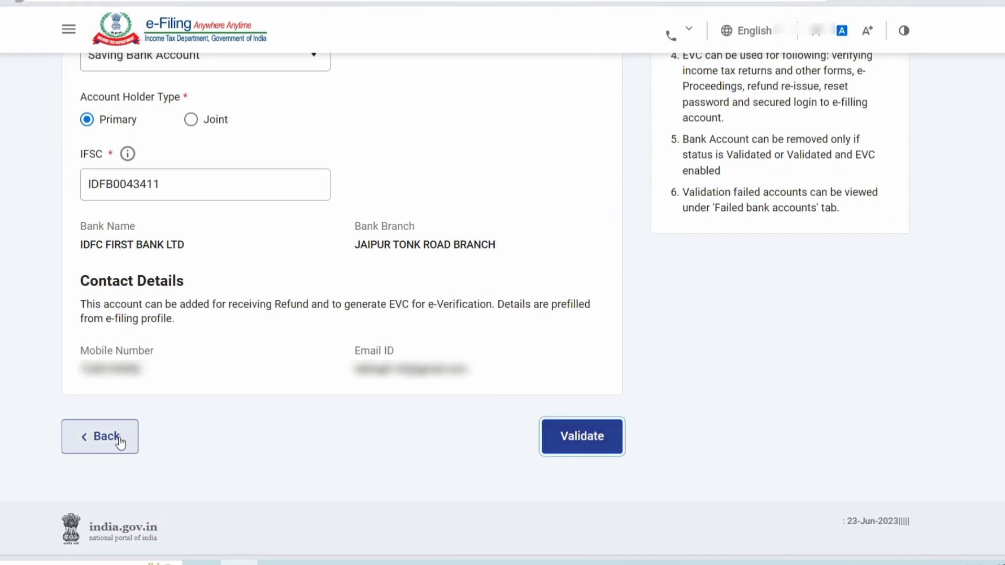
Step: Confirm the Personal Information section, keeping the existing bank account selected for refund
{"action": "scroll", "coordinate": [359, 343], "scroll_direction": "down", "scroll_amount": 20}
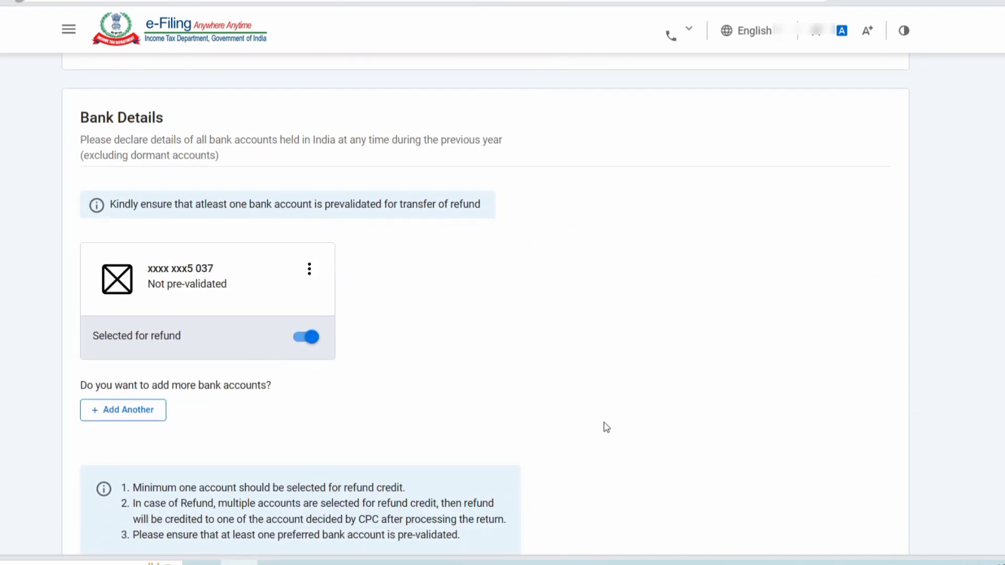
{"action": "scroll", "coordinate": [602, 419], "scroll_direction": "down", "scroll_amount": 3}
{"action": "left_click", "coordinate": [869, 436]}
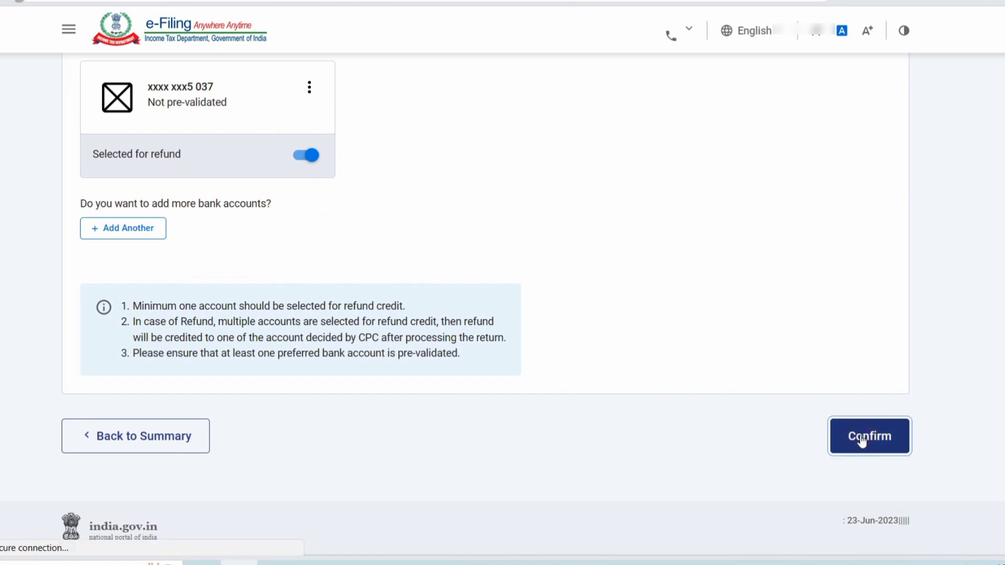
Step: Open the Gross Total Income section and skip its salary exemption questions, confirming the skip
{"action": "scroll", "coordinate": [709, 340], "scroll_direction": "down", "scroll_amount": 3}
{"action": "scroll", "coordinate": [709, 340], "scroll_direction": "down", "scroll_amount": 3}
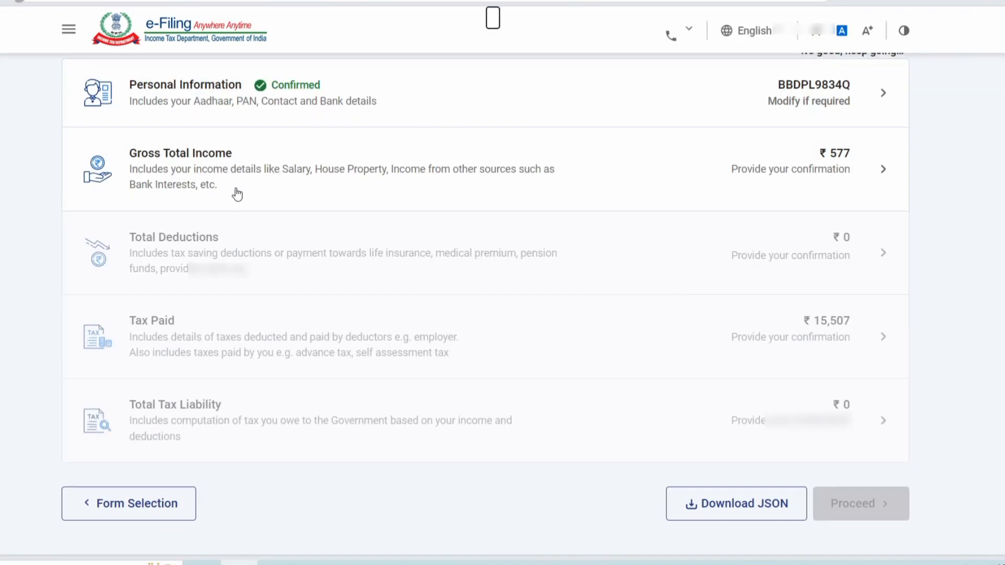
{"action": "left_click", "coordinate": [574, 160]}
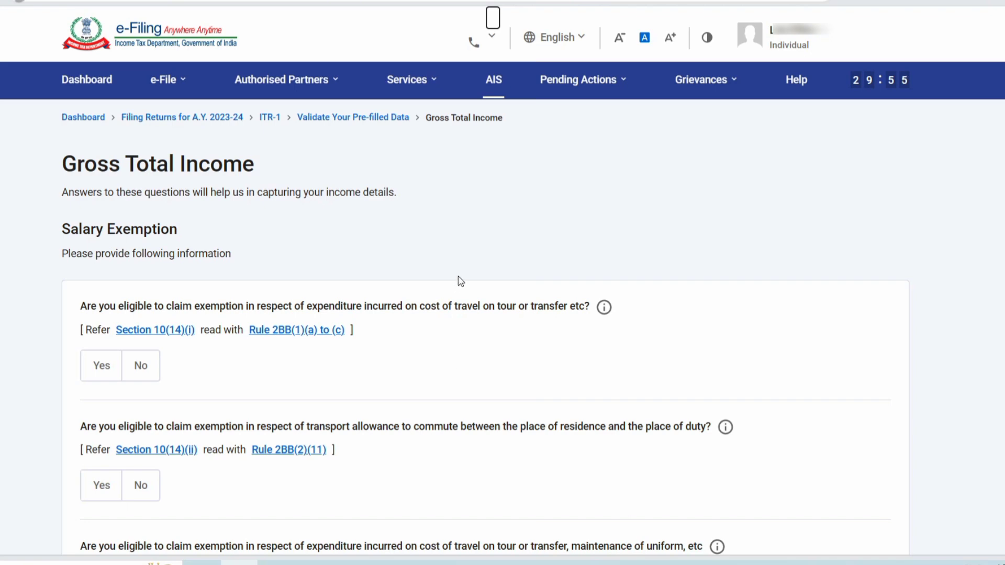
{"action": "scroll", "coordinate": [419, 196], "scroll_direction": "down", "scroll_amount": 5}
{"action": "scroll", "coordinate": [407, 336], "scroll_direction": "down", "scroll_amount": 5}
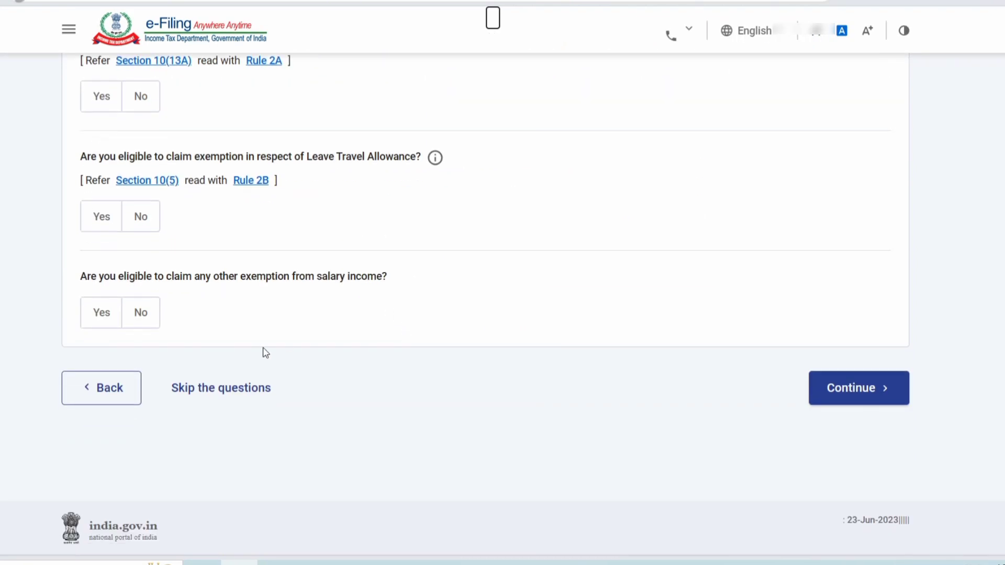
{"action": "left_click", "coordinate": [204, 393]}
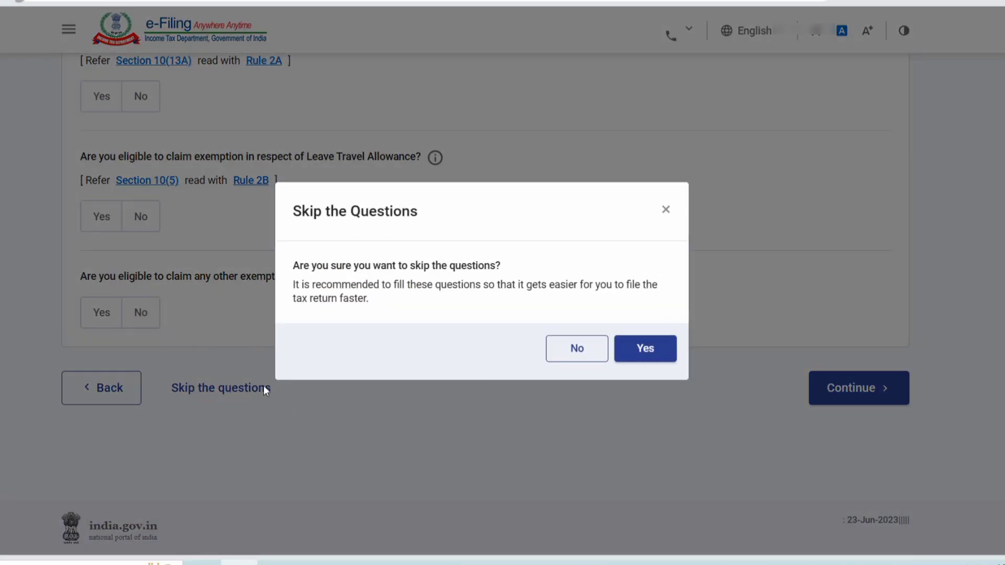
{"action": "left_click", "coordinate": [639, 347]}
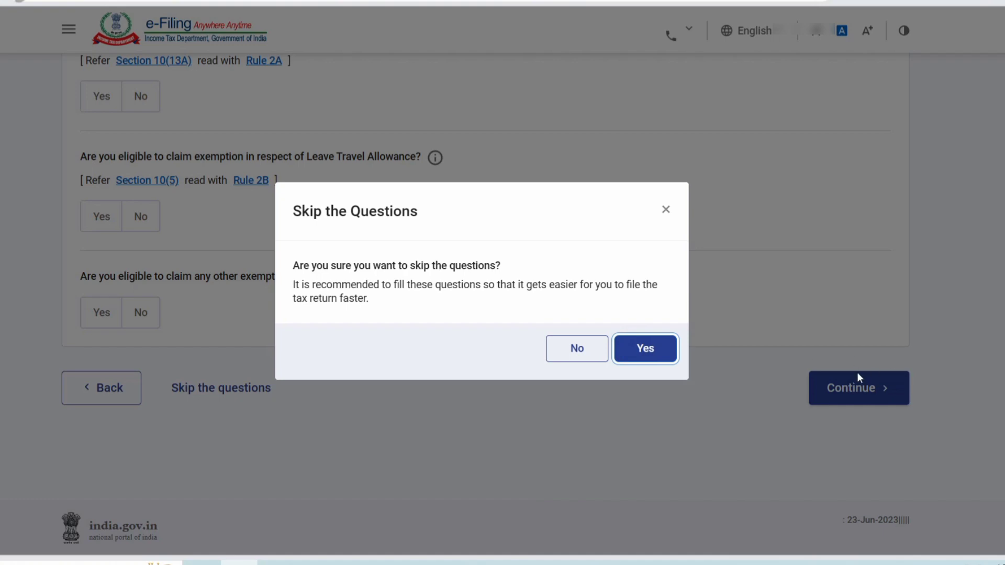
{"action": "left_click", "coordinate": [649, 350]}
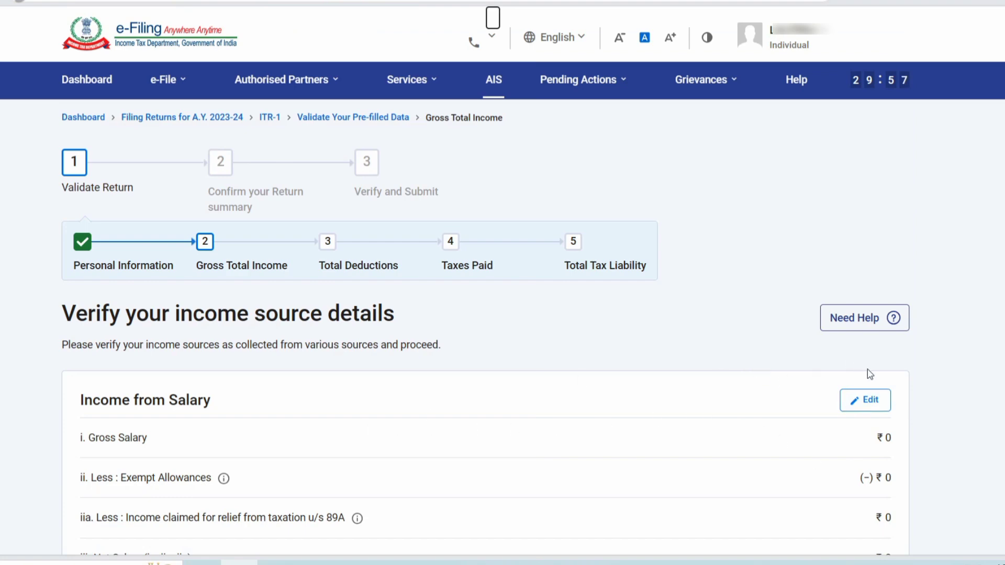
Step: Edit the Income from Salary details and enter 657840 as the salary as per section 17(1)
{"action": "scroll", "coordinate": [811, 269], "scroll_direction": "down", "scroll_amount": 4}
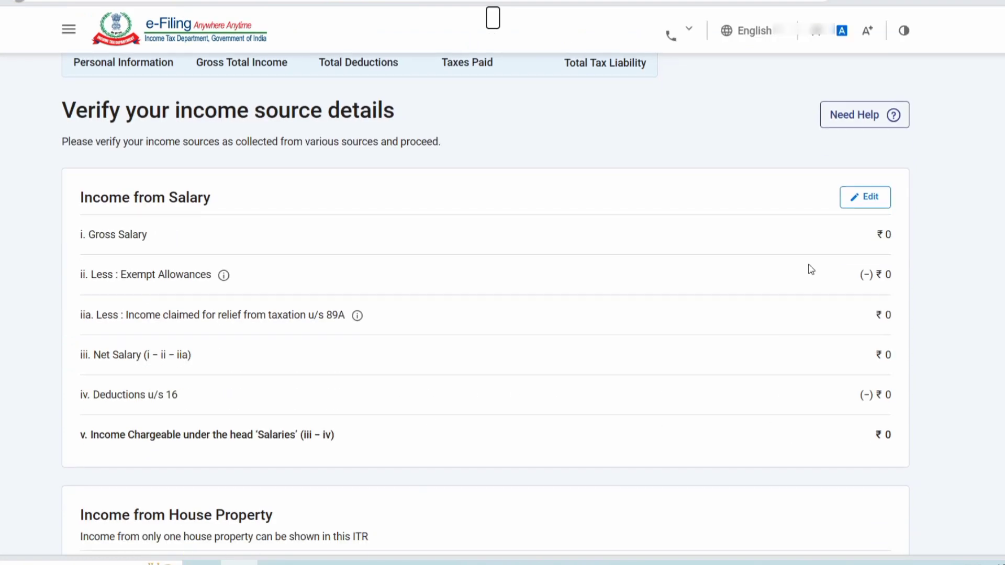
{"action": "left_click", "coordinate": [862, 194]}
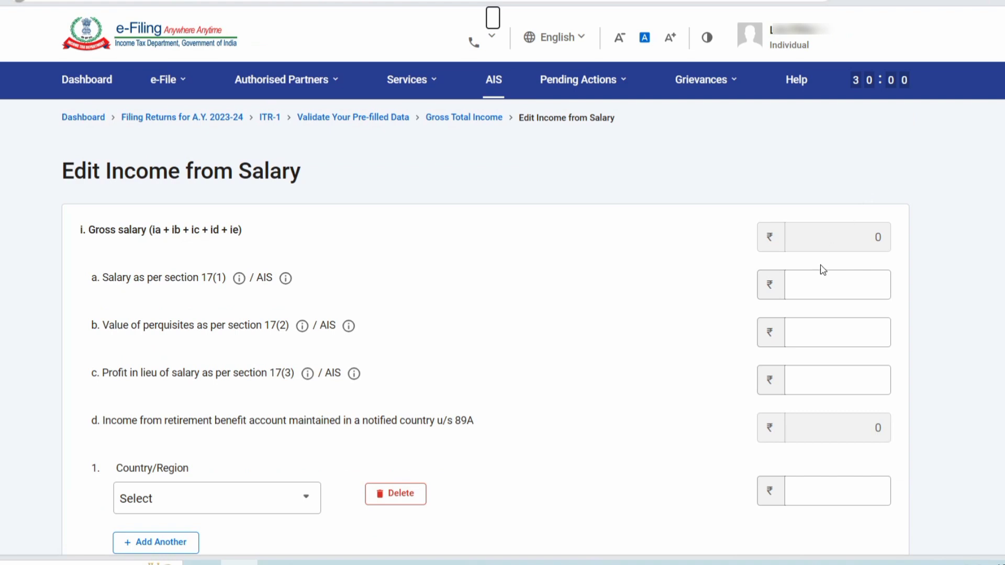
{"action": "left_click", "coordinate": [820, 294]}
{"action": "left_click", "coordinate": [820, 291]}
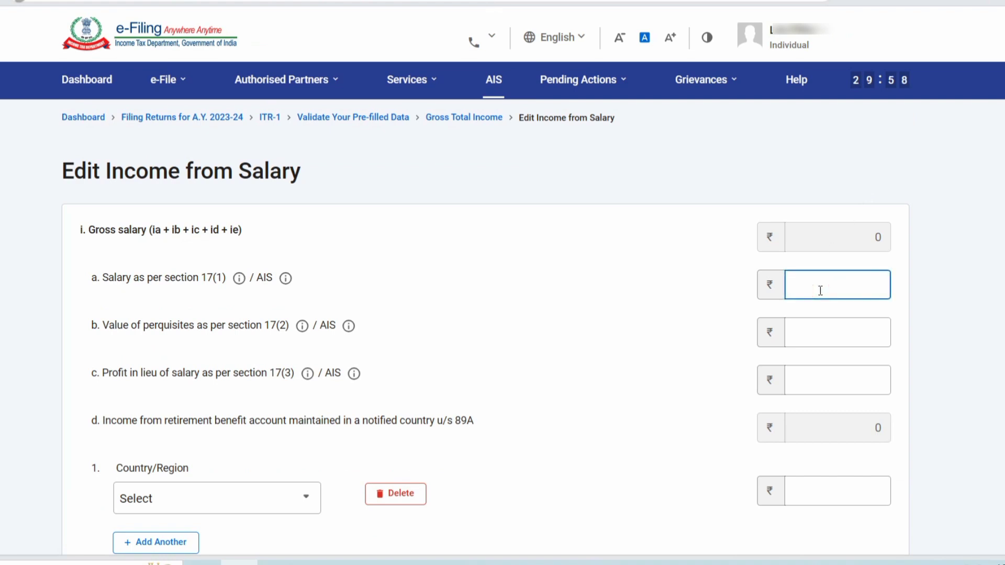
{"action": "type", "text": "657840"}
Step: Delete the empty section 89A country entry and the blank exempt allowance entry, and save the salary income details
{"action": "scroll", "coordinate": [392, 249], "scroll_direction": "down", "scroll_amount": 5}
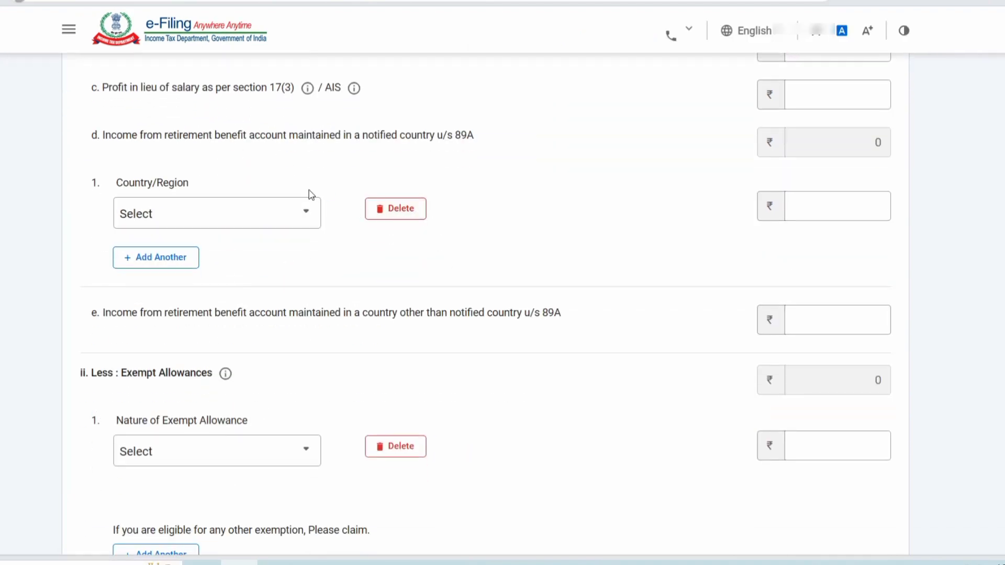
{"action": "left_click", "coordinate": [394, 207]}
{"action": "left_click", "coordinate": [608, 339]}
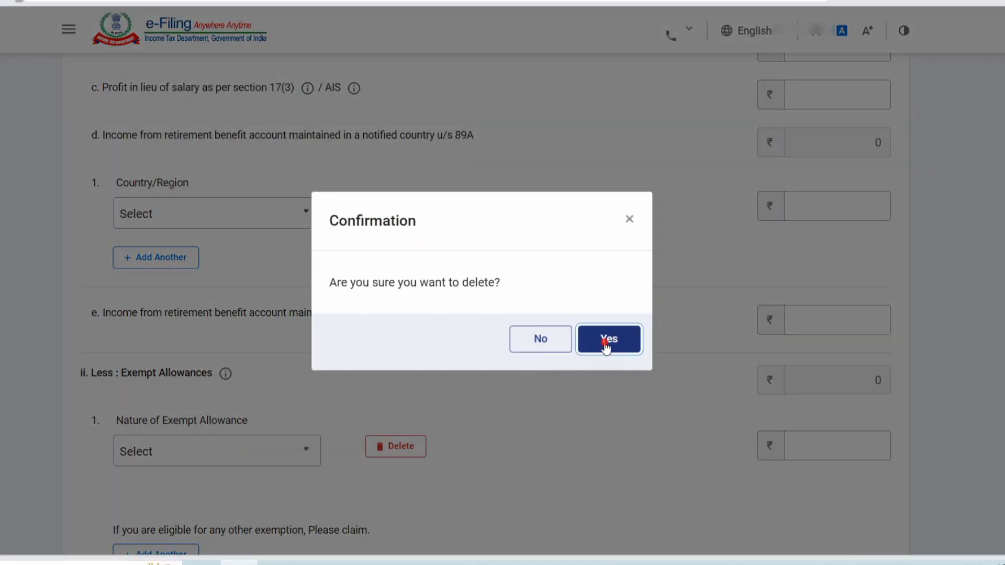
{"action": "left_click", "coordinate": [400, 376]}
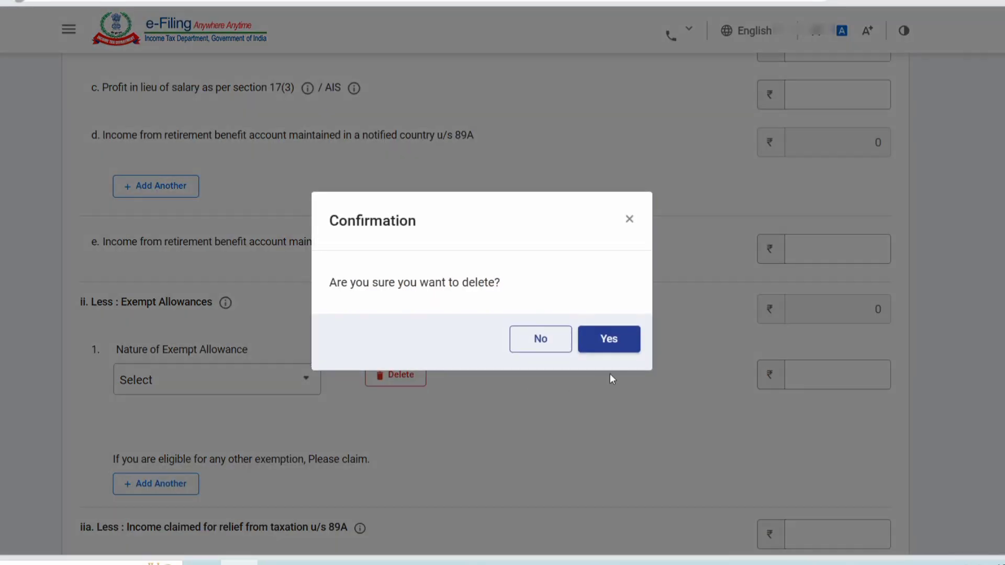
{"action": "left_click", "coordinate": [611, 341]}
{"action": "scroll", "coordinate": [607, 361], "scroll_direction": "down", "scroll_amount": 4}
{"action": "scroll", "coordinate": [630, 361], "scroll_direction": "down", "scroll_amount": 2}
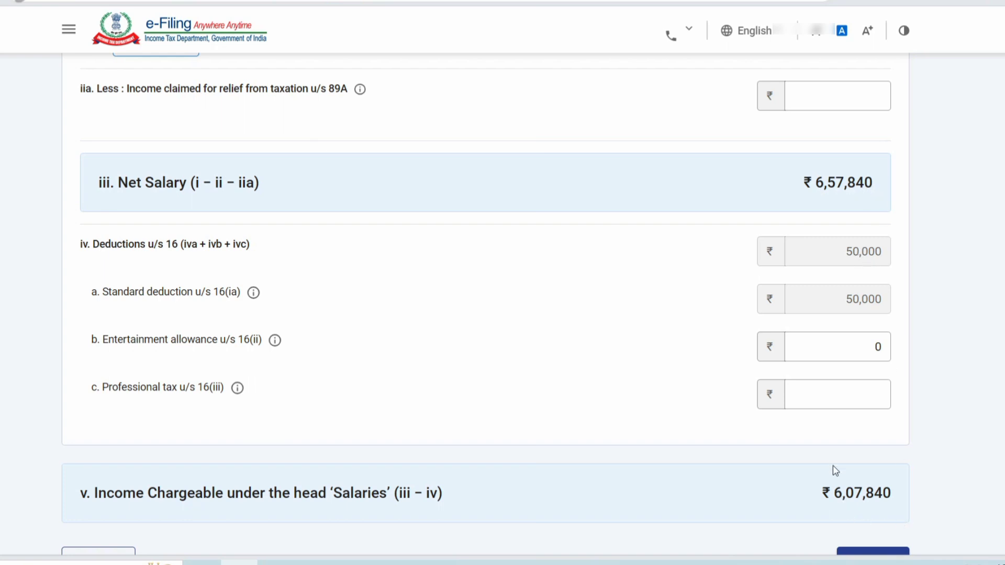
{"action": "scroll", "coordinate": [832, 469], "scroll_direction": "down", "scroll_amount": 2}
{"action": "left_click", "coordinate": [873, 483]}
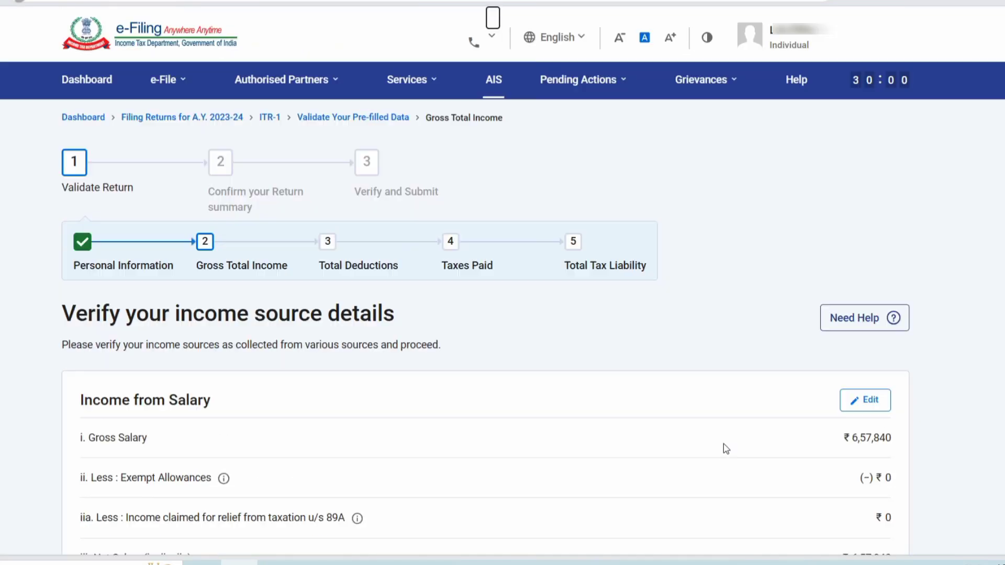
Step: Edit the unnamed entry under Income from other sources, leave its amount blank, and save it
{"action": "scroll", "coordinate": [579, 361], "scroll_direction": "down", "scroll_amount": 10}
{"action": "scroll", "coordinate": [492, 260], "scroll_direction": "down", "scroll_amount": 3}
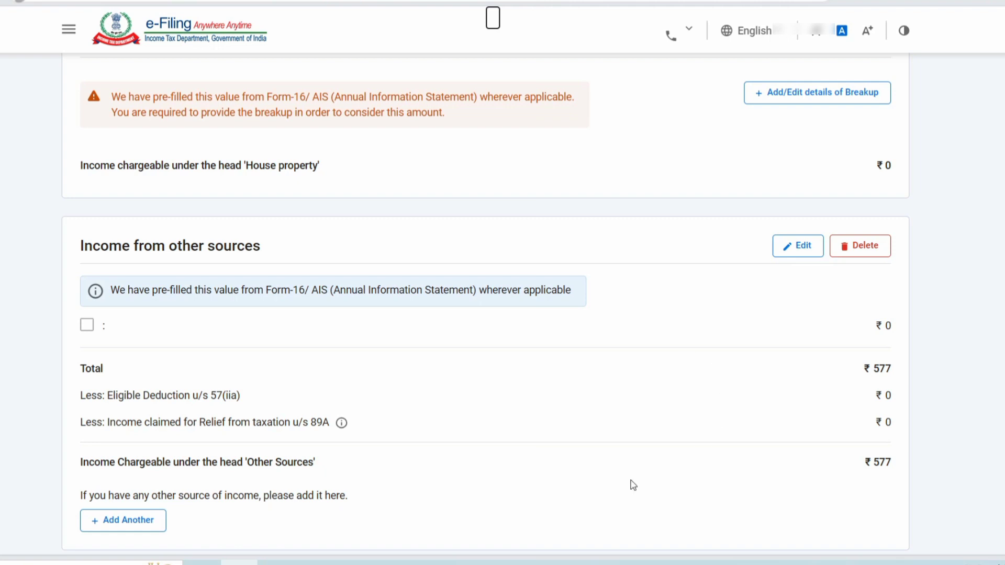
{"action": "left_click", "coordinate": [89, 328]}
{"action": "left_click", "coordinate": [779, 252]}
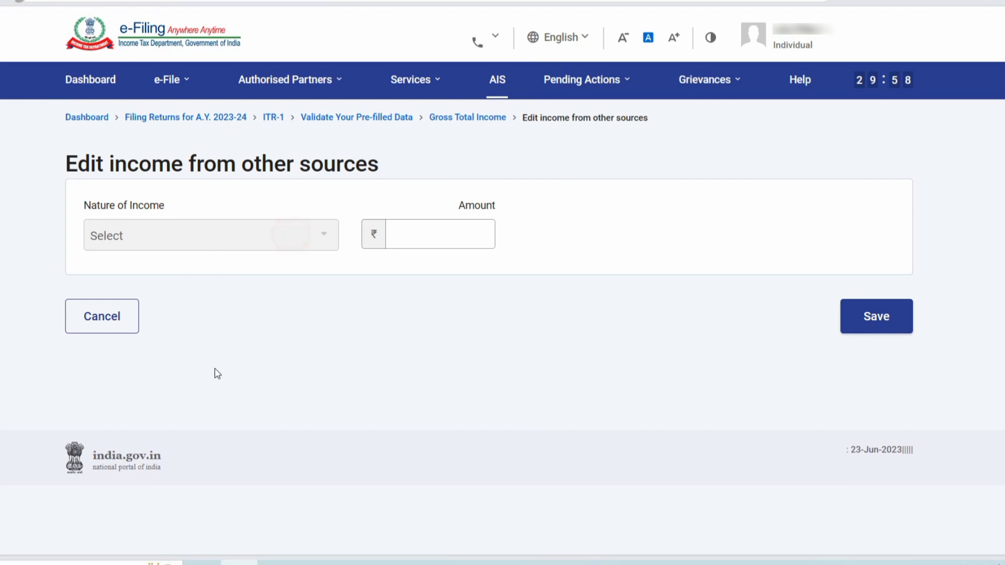
{"action": "left_click", "coordinate": [464, 234]}
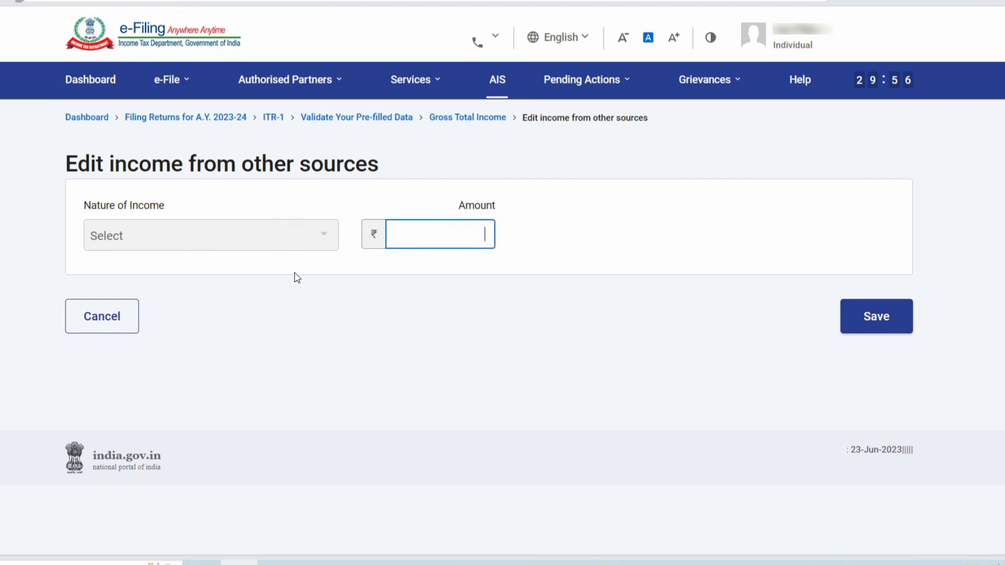
{"action": "type", "text": "27"}
{"action": "key", "text": "BackSpace"}
{"action": "key", "text": "BackSpace"}
{"action": "key", "text": "BackSpace"}
{"action": "left_click", "coordinate": [890, 329]}
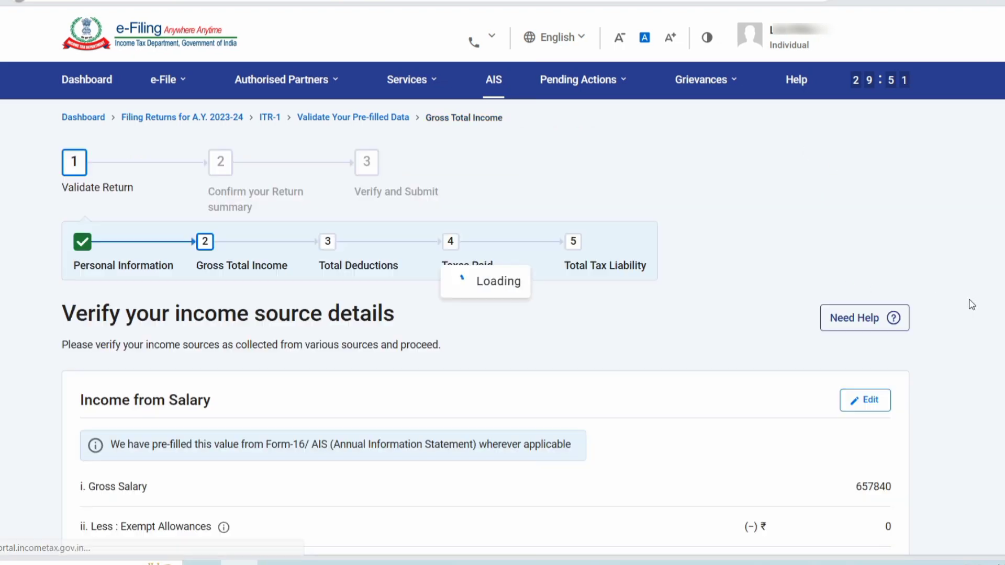
{"action": "scroll", "coordinate": [805, 364], "scroll_direction": "down", "scroll_amount": 8}
{"action": "scroll", "coordinate": [799, 357], "scroll_direction": "down", "scroll_amount": 5}
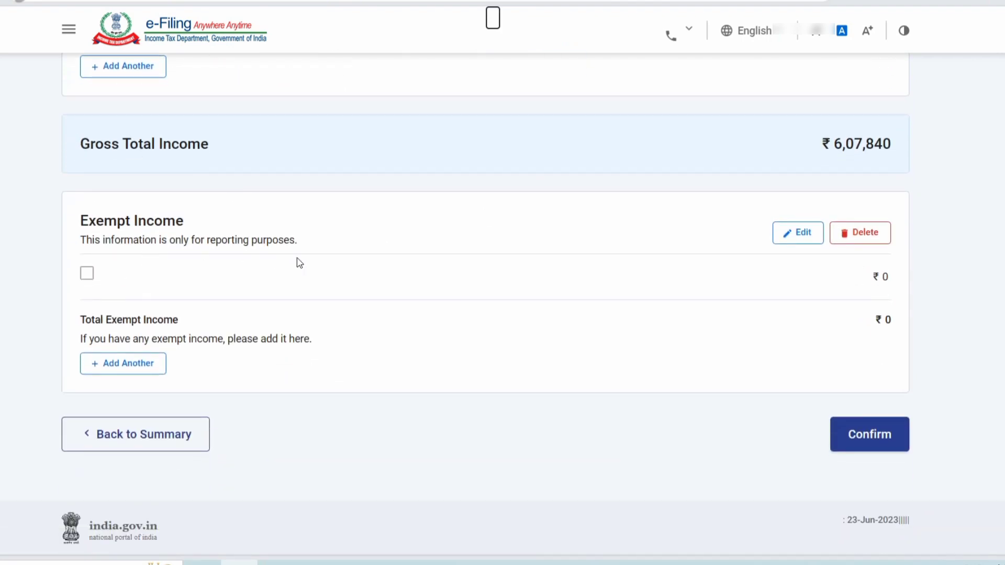
{"action": "left_click", "coordinate": [124, 366]}
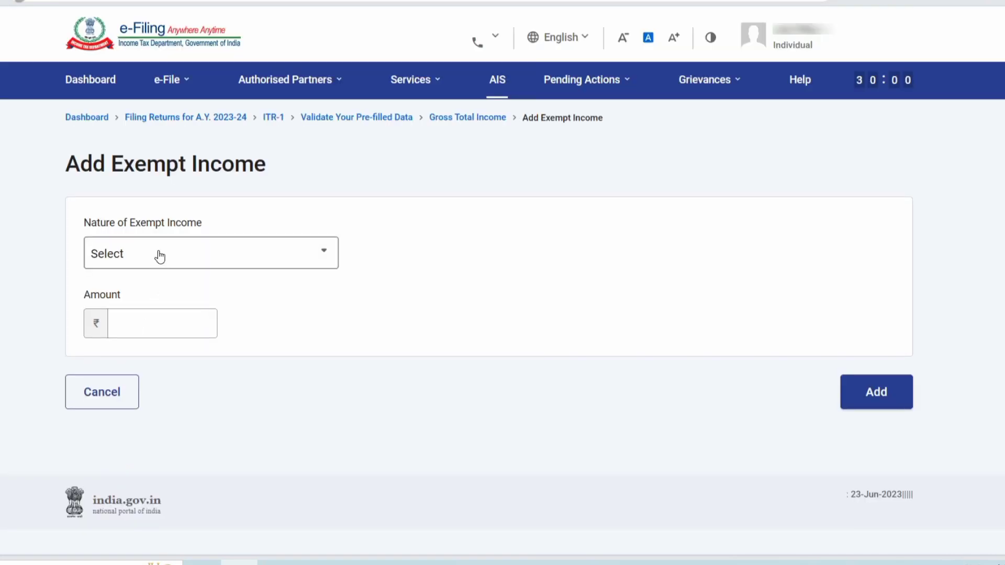
{"action": "left_click", "coordinate": [160, 256]}
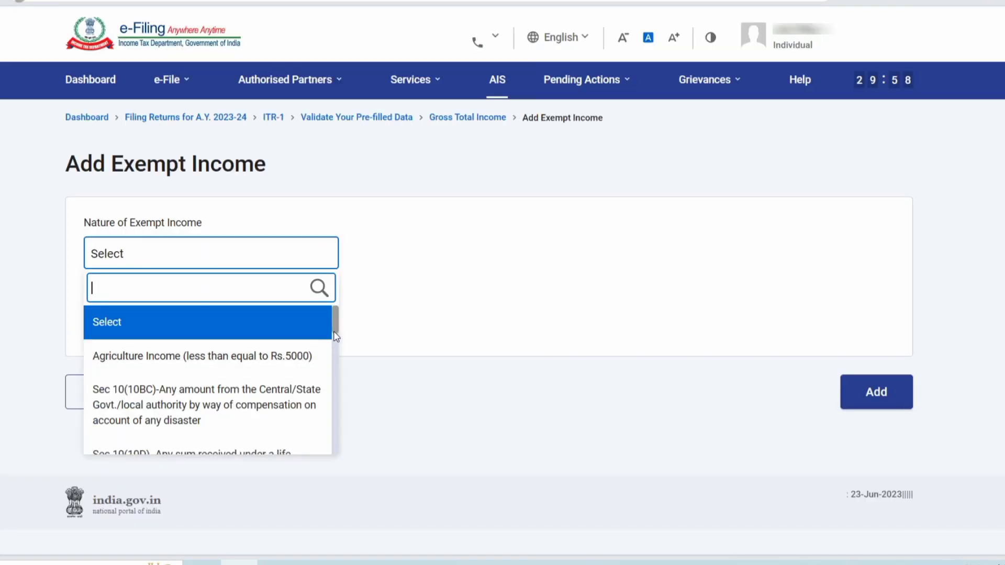
{"action": "left_click_drag", "start_coordinate": [335, 336], "coordinate": [331, 445]}
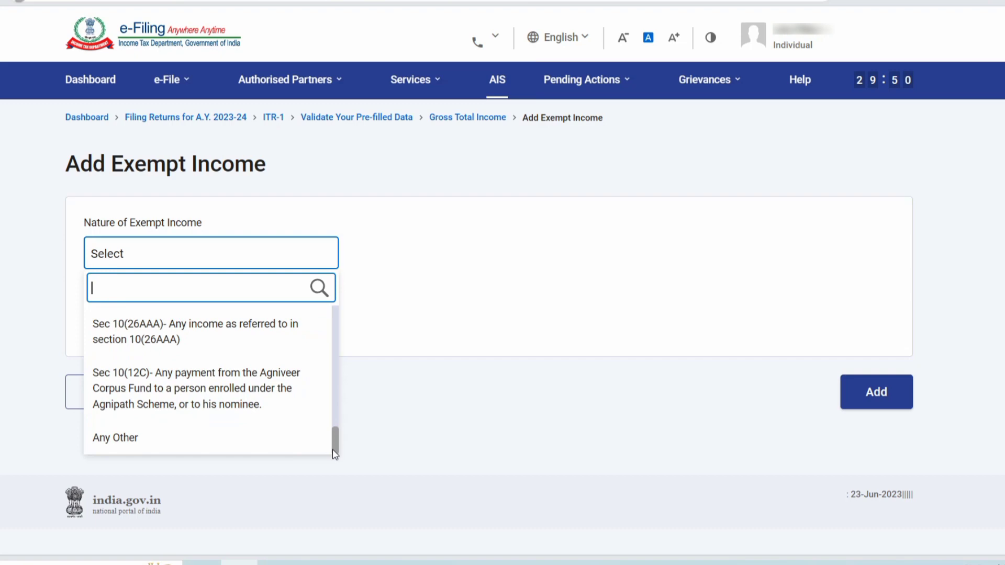
{"action": "left_click", "coordinate": [271, 440]}
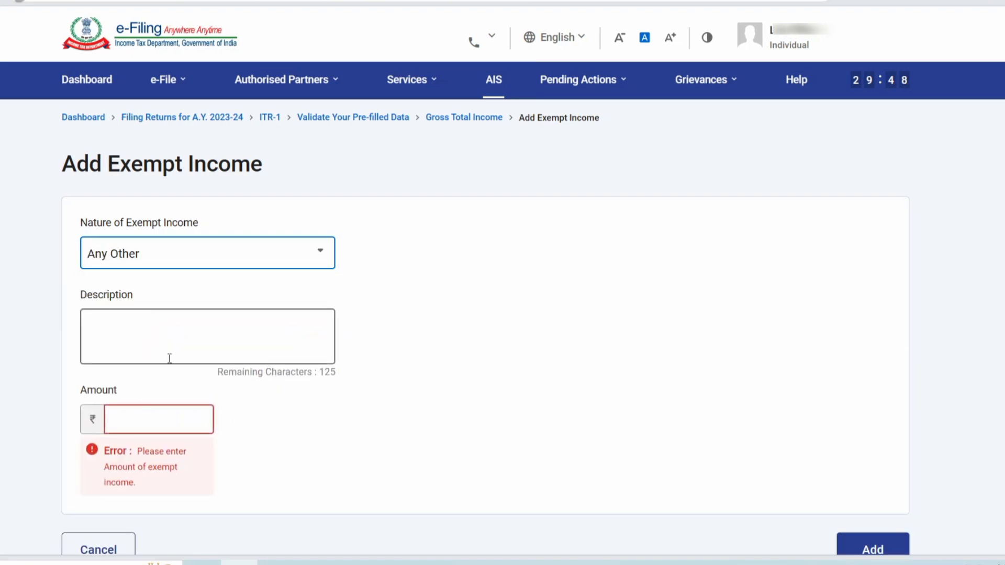
{"action": "scroll", "coordinate": [534, 292], "scroll_direction": "down", "scroll_amount": 3}
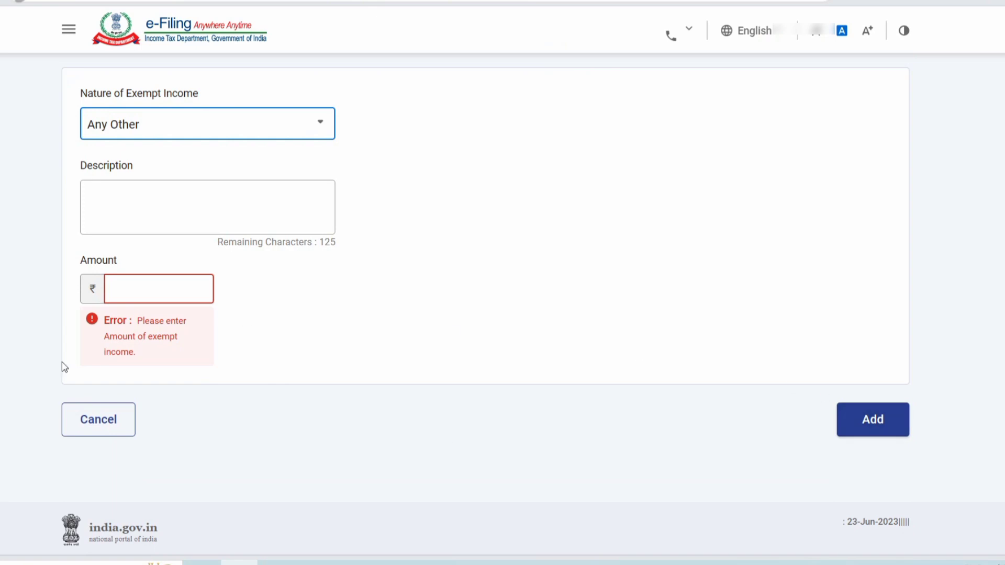
{"action": "left_click", "coordinate": [81, 418]}
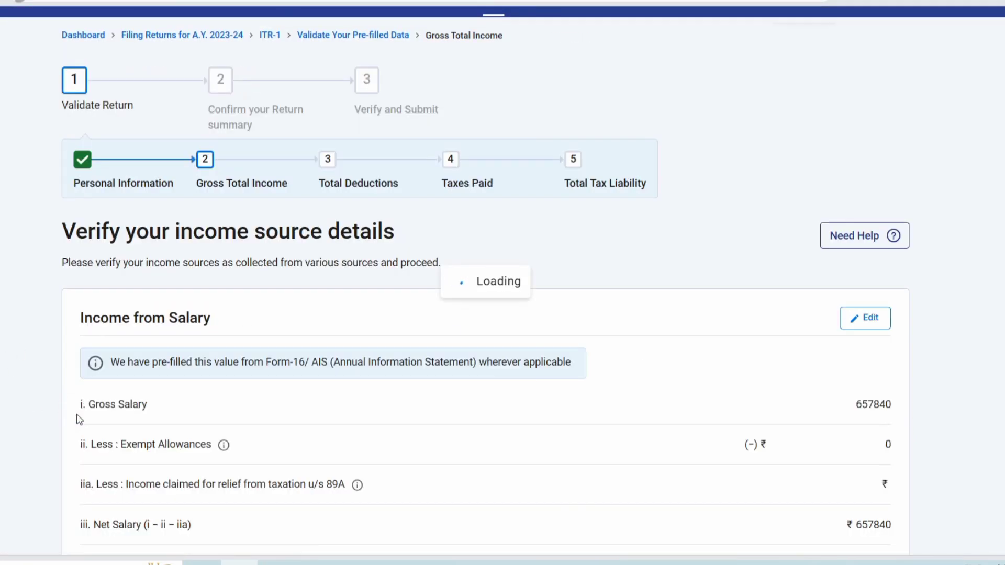
Step: Confirm the Gross Total Income section and open Total Deductions from the return summary
{"action": "scroll", "coordinate": [238, 356], "scroll_direction": "down", "scroll_amount": 20}
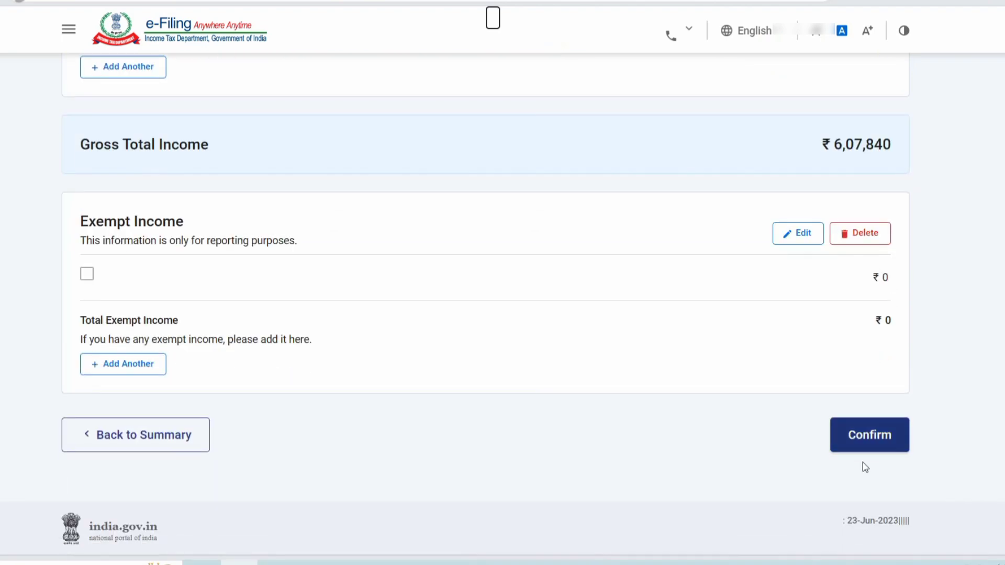
{"action": "left_click", "coordinate": [860, 442]}
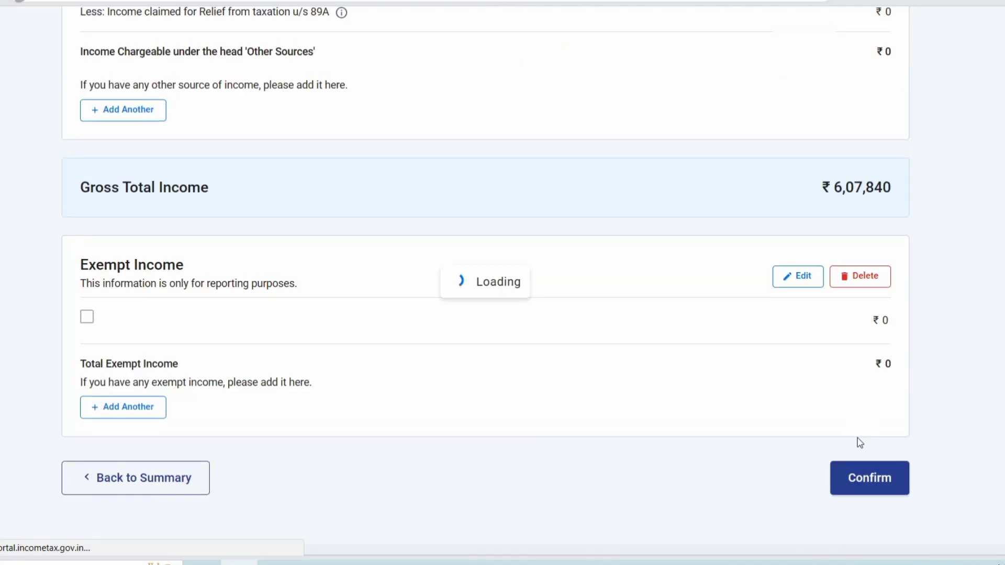
{"action": "scroll", "coordinate": [514, 254], "scroll_direction": "down", "scroll_amount": 5}
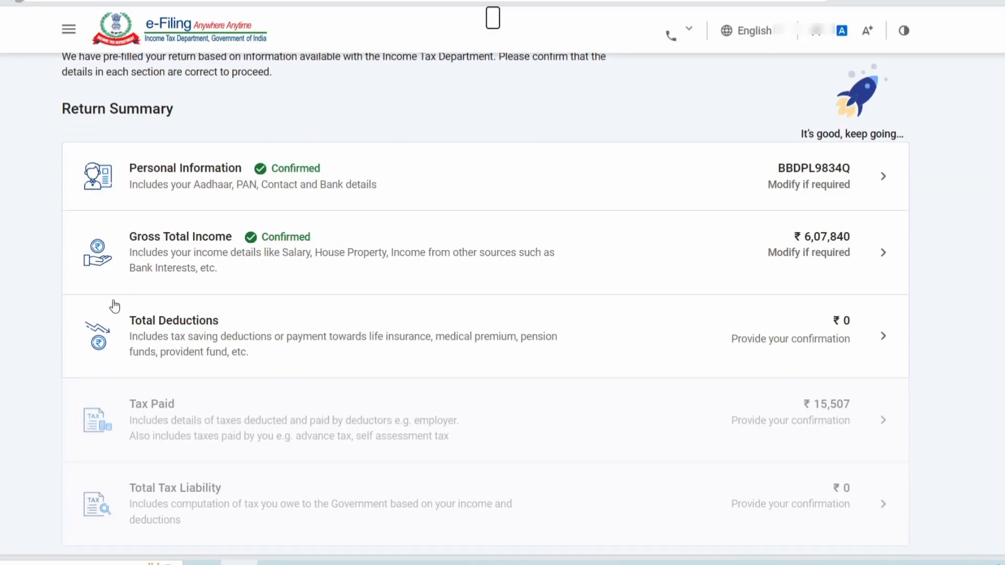
{"action": "left_click", "coordinate": [380, 331]}
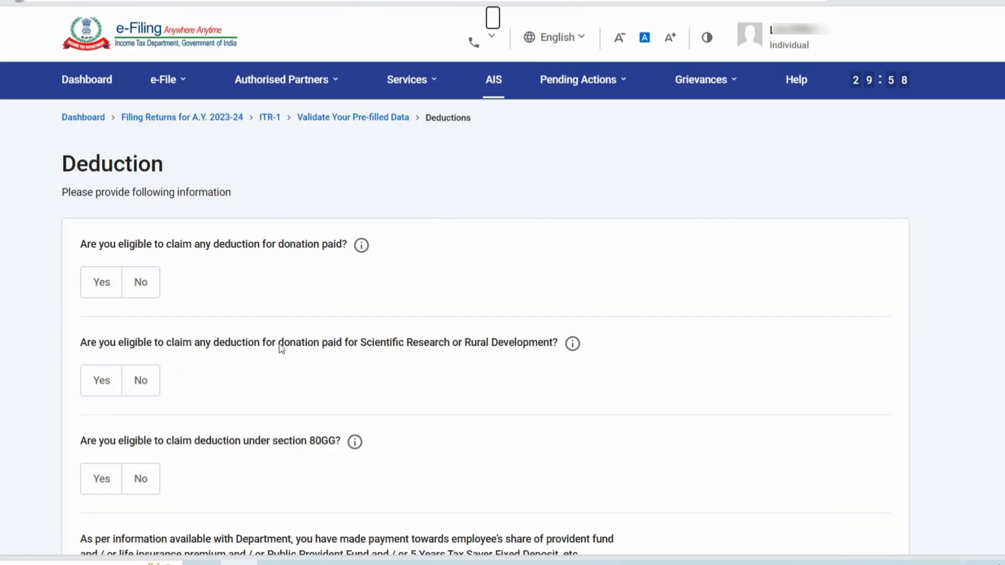
Step: Answer No to the deduction questions on donations, scientific research or rural development donations, and section 80GG
{"action": "scroll", "coordinate": [252, 340], "scroll_direction": "down", "scroll_amount": 10}
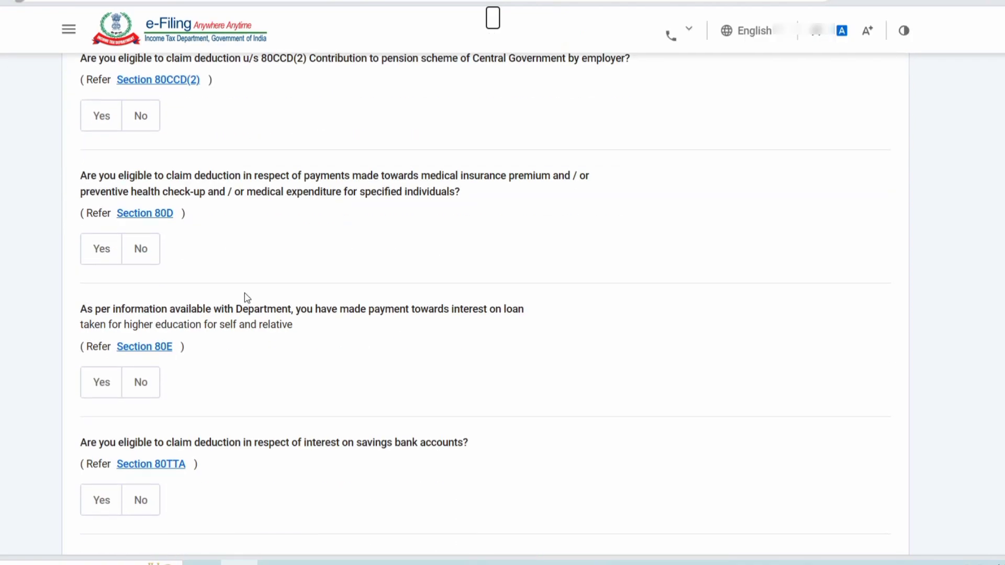
{"action": "scroll", "coordinate": [292, 346], "scroll_direction": "up", "scroll_amount": 10}
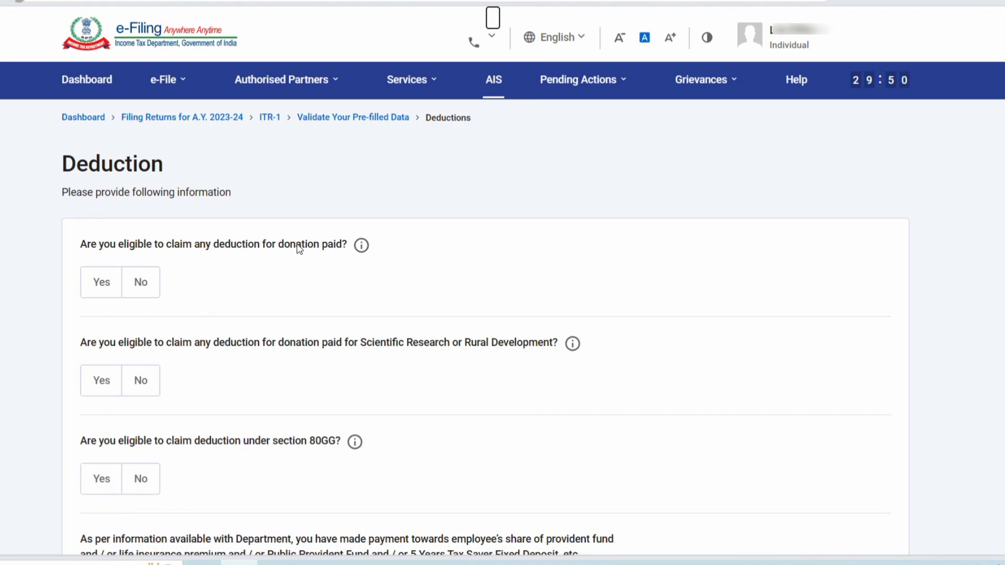
{"action": "left_click", "coordinate": [134, 291]}
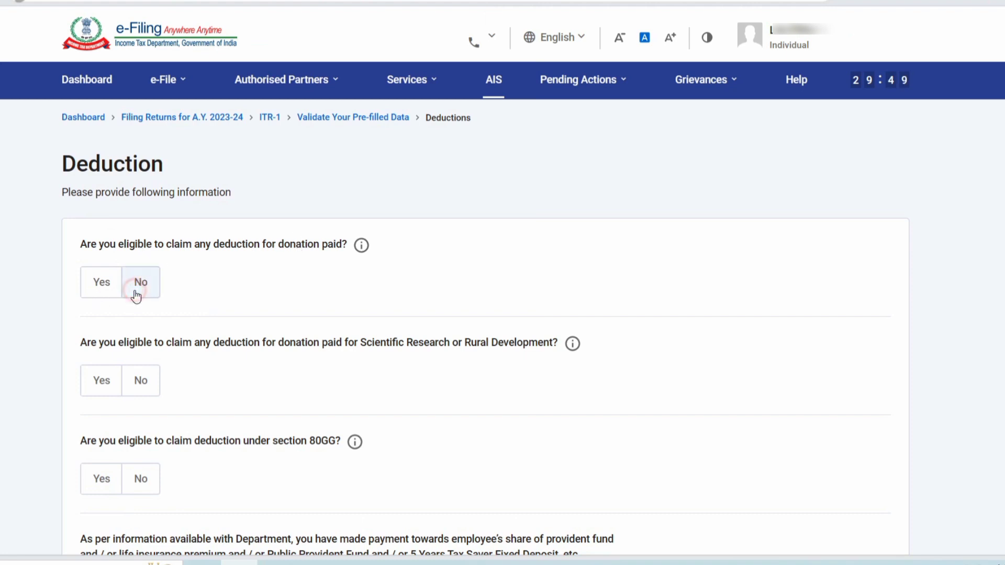
{"action": "left_click", "coordinate": [139, 385]}
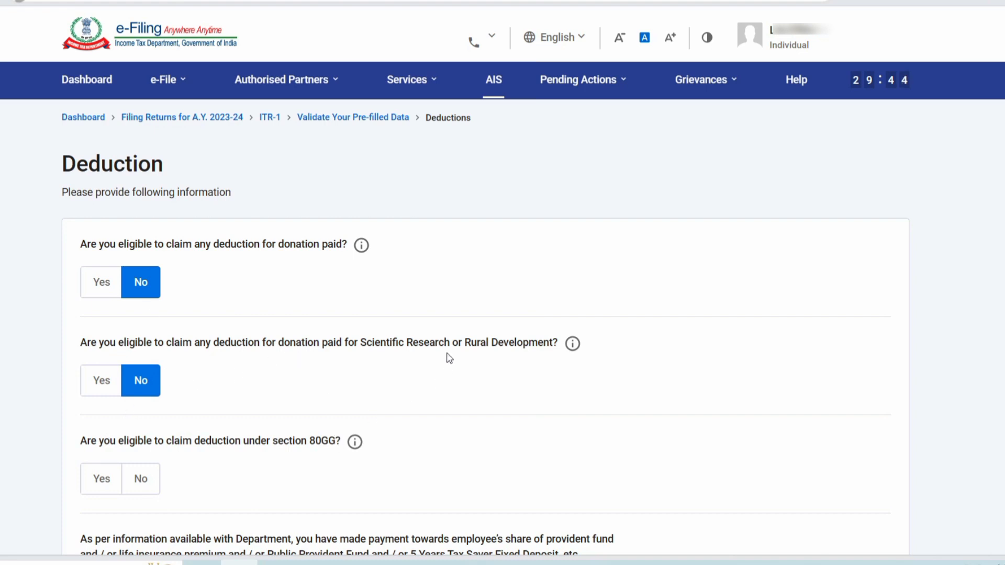
{"action": "left_click", "coordinate": [157, 477]}
Step: Answer Yes to the section 80C deduction question and enter a claim amount of 4077
{"action": "scroll", "coordinate": [263, 452], "scroll_direction": "down", "scroll_amount": 5}
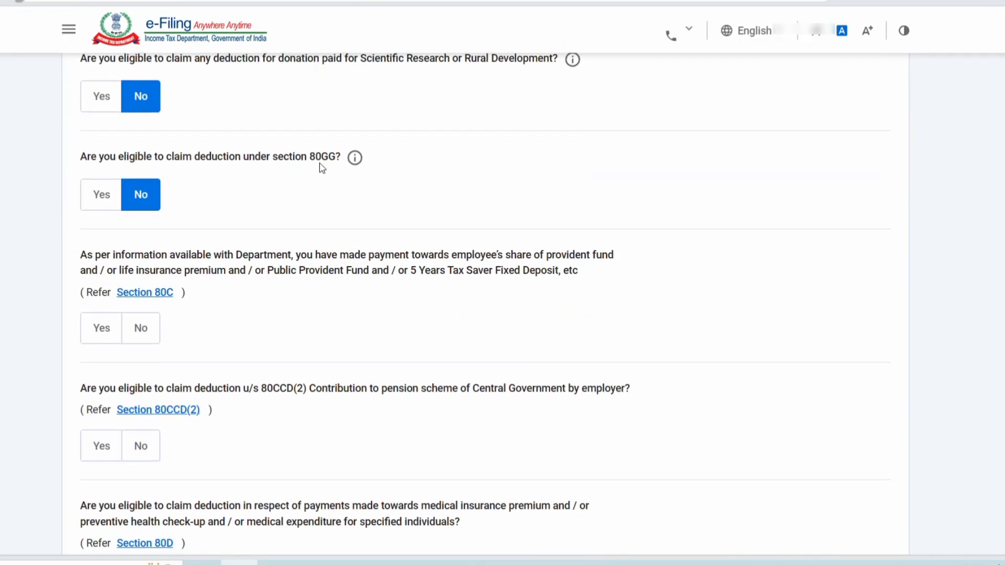
{"action": "left_click", "coordinate": [102, 327]}
{"action": "left_click", "coordinate": [156, 399]}
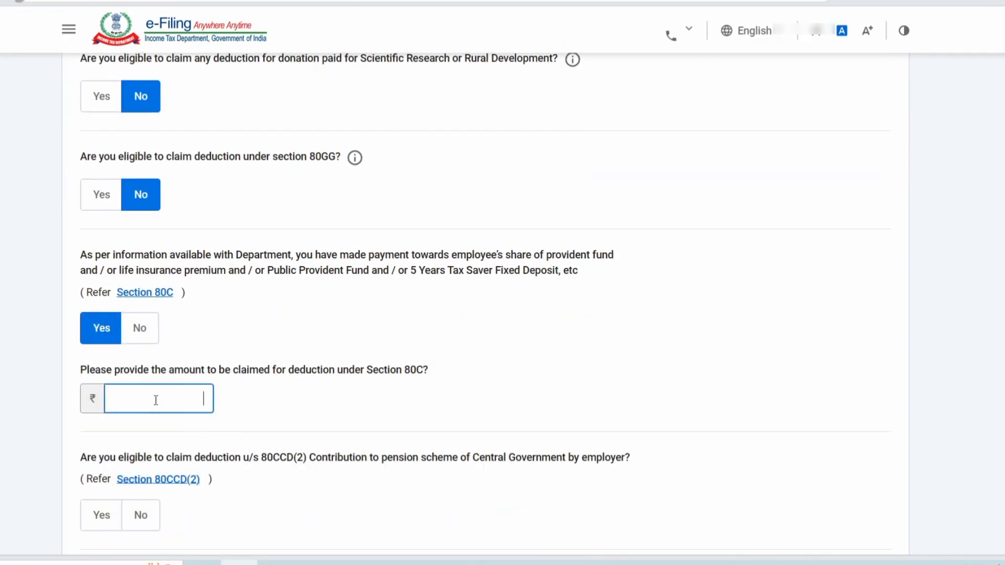
{"action": "type", "text": "4077"}
Step: Answer No to the deduction questions for sections 80CCD(2), 80D and 80E
{"action": "scroll", "coordinate": [186, 346], "scroll_direction": "down", "scroll_amount": 5}
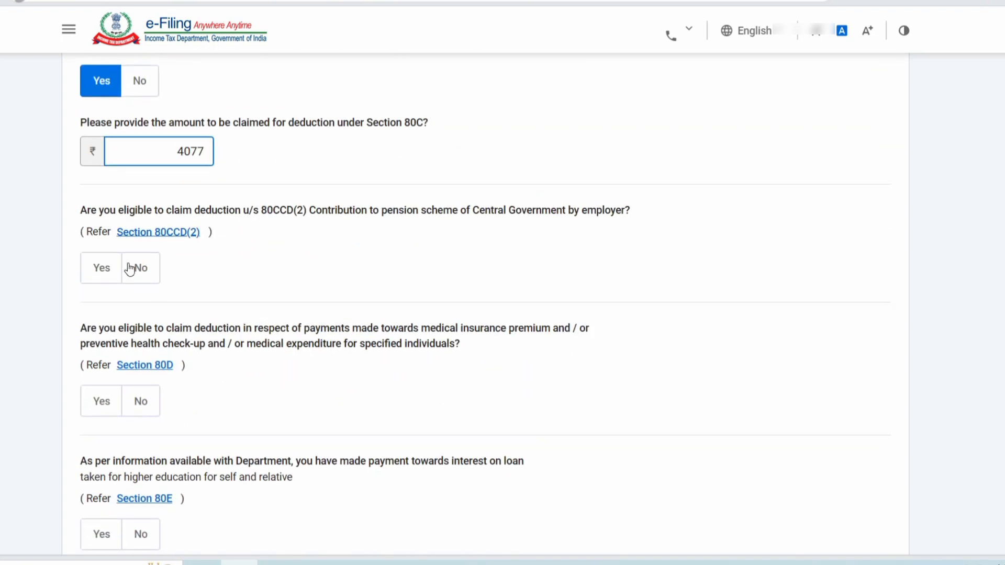
{"action": "left_click", "coordinate": [141, 274]}
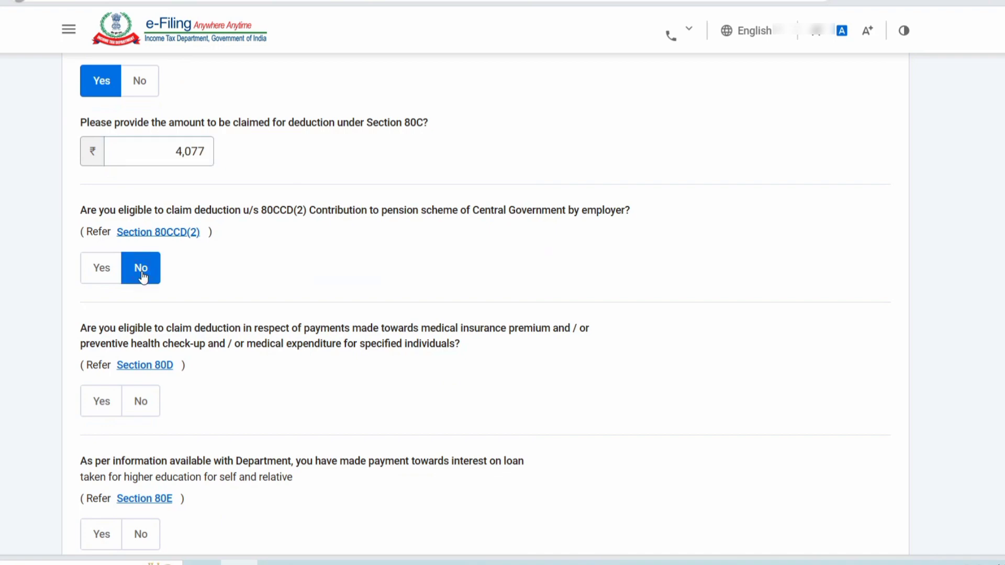
{"action": "left_click", "coordinate": [141, 407]}
{"action": "scroll", "coordinate": [214, 377], "scroll_direction": "down", "scroll_amount": 1}
{"action": "scroll", "coordinate": [214, 378], "scroll_direction": "down", "scroll_amount": 5}
{"action": "left_click", "coordinate": [142, 207]}
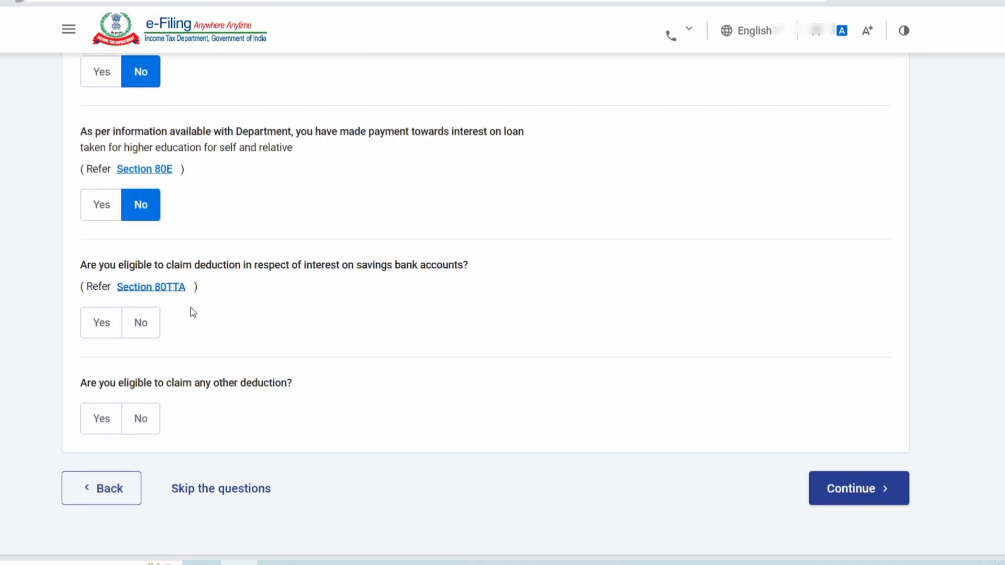
Step: Answer Yes to the section 80TTA savings interest deduction and No to any other deduction
{"action": "left_click_drag", "start_coordinate": [303, 266], "coordinate": [457, 271]}
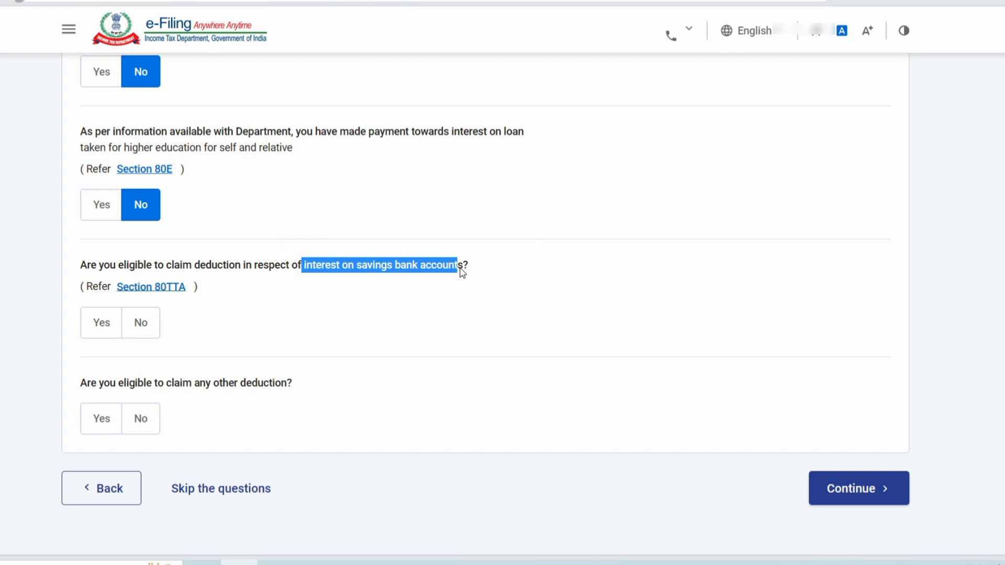
{"action": "left_click", "coordinate": [117, 322]}
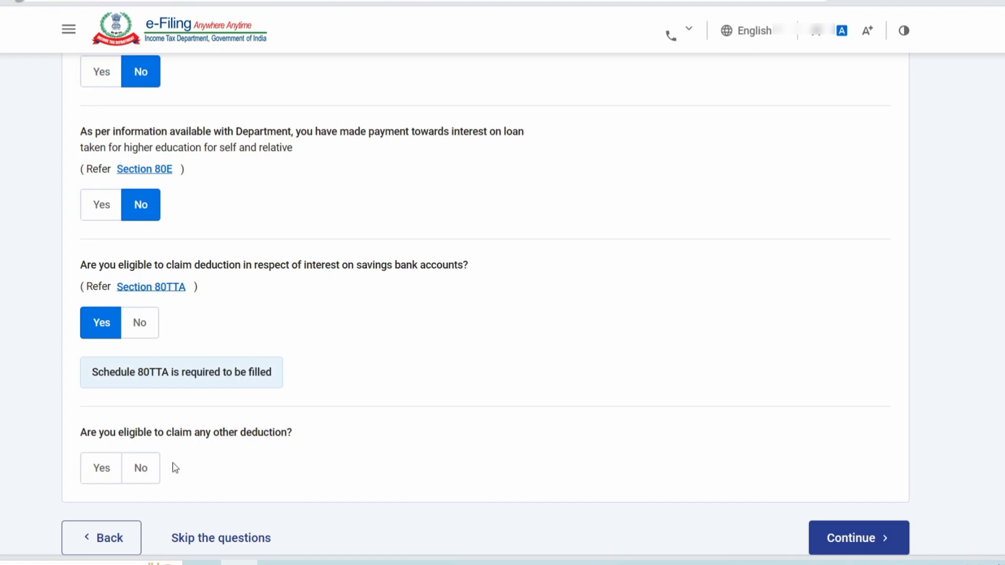
{"action": "left_click", "coordinate": [148, 467]}
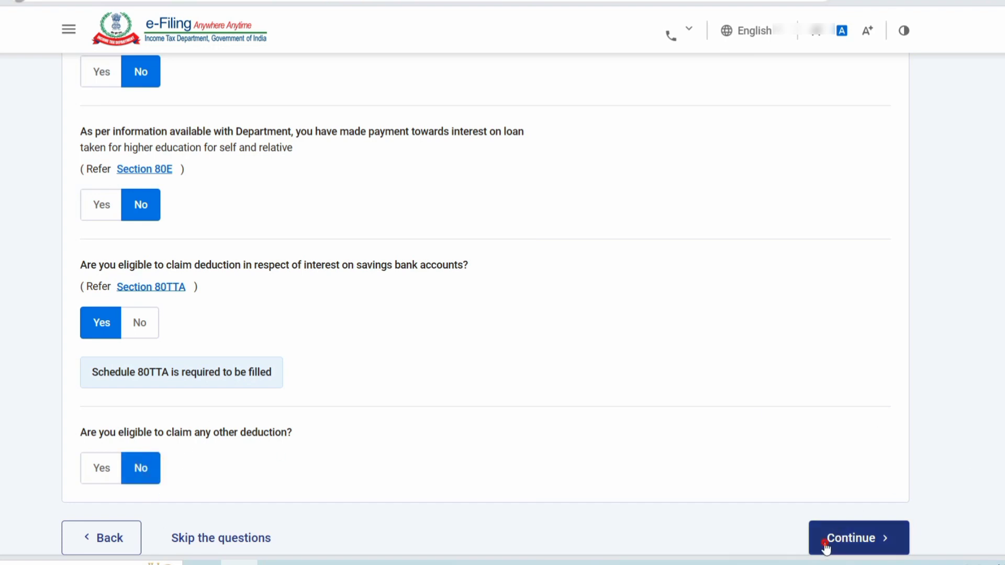
Step: Submit the deduction questionnaire answers and review the deduction entries up to the other eligible claims
{"action": "left_click", "coordinate": [826, 548]}
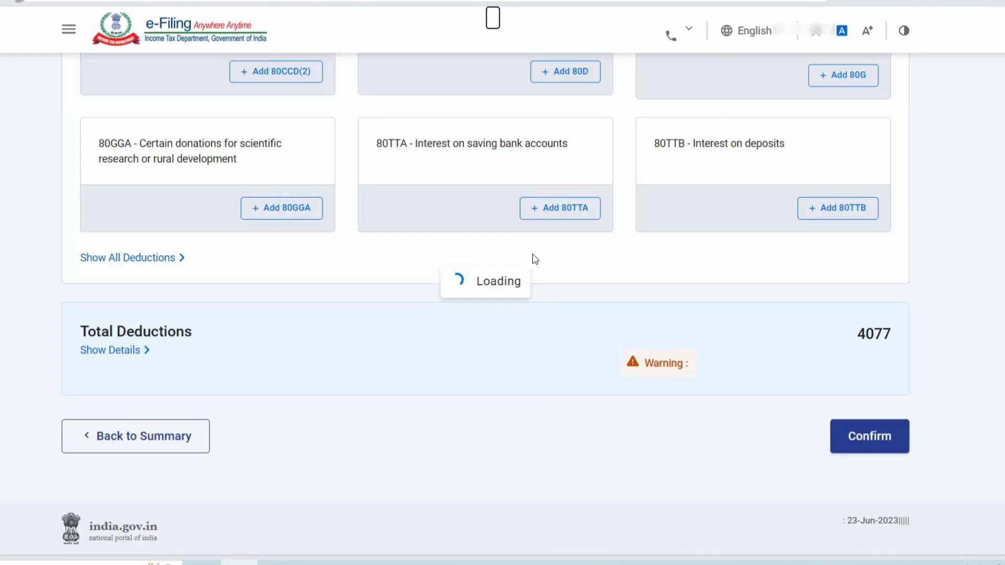
{"action": "scroll", "coordinate": [532, 351], "scroll_direction": "up", "scroll_amount": 1}
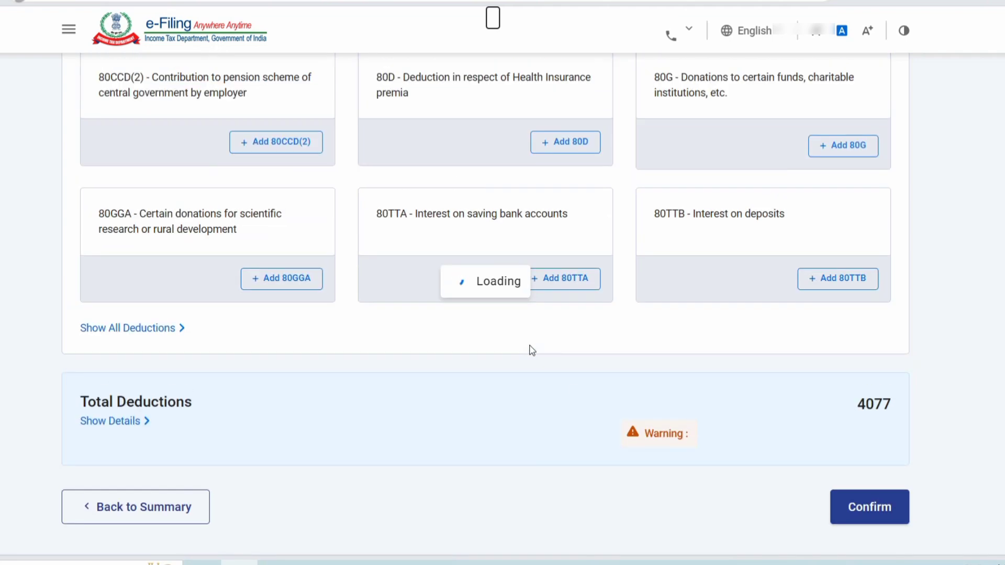
{"action": "scroll", "coordinate": [532, 351], "scroll_direction": "up", "scroll_amount": 5}
{"action": "scroll", "coordinate": [484, 358], "scroll_direction": "down", "scroll_amount": 3}
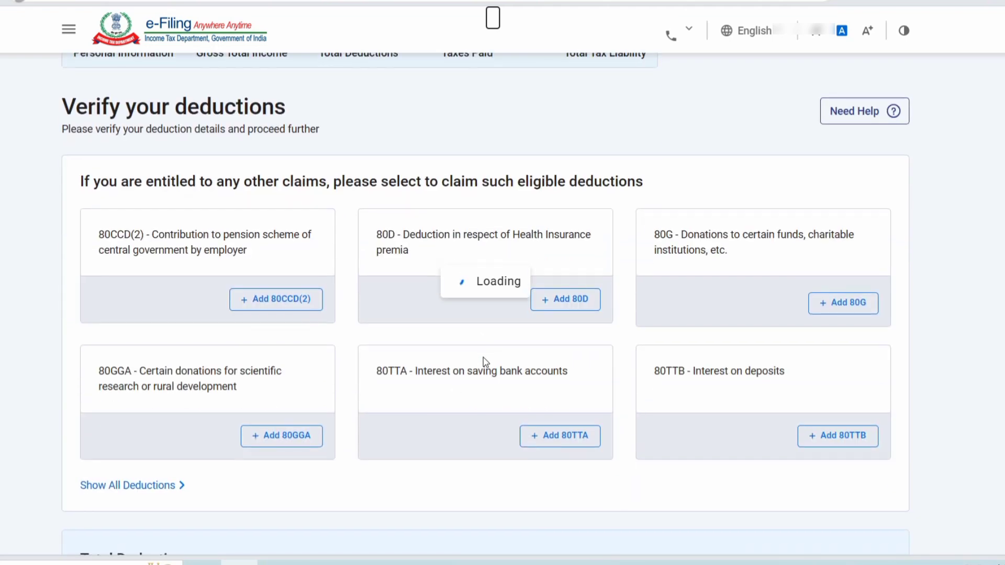
{"action": "scroll", "coordinate": [614, 394], "scroll_direction": "down", "scroll_amount": 3}
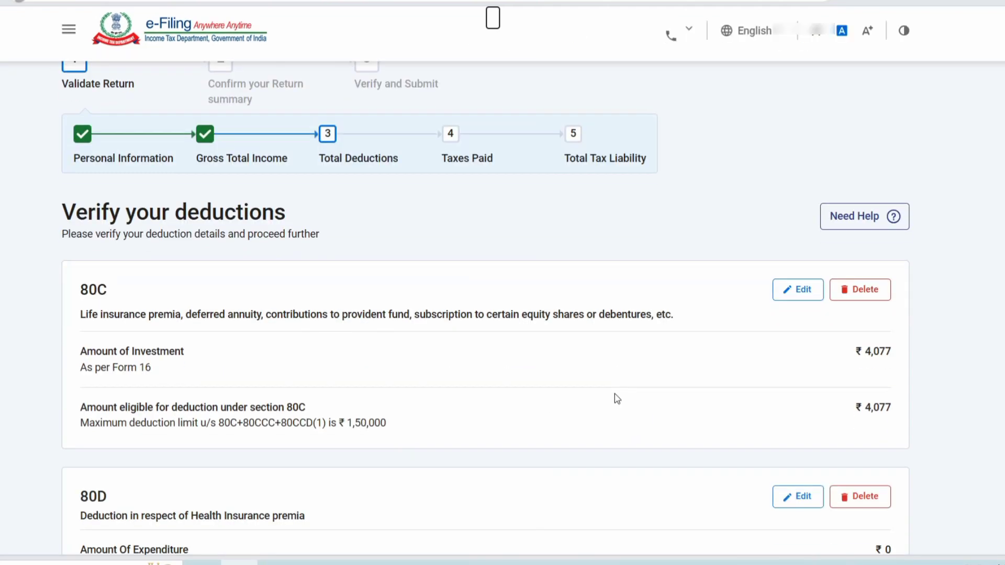
{"action": "scroll", "coordinate": [463, 313], "scroll_direction": "down", "scroll_amount": 2}
{"action": "scroll", "coordinate": [325, 390], "scroll_direction": "down", "scroll_amount": 4}
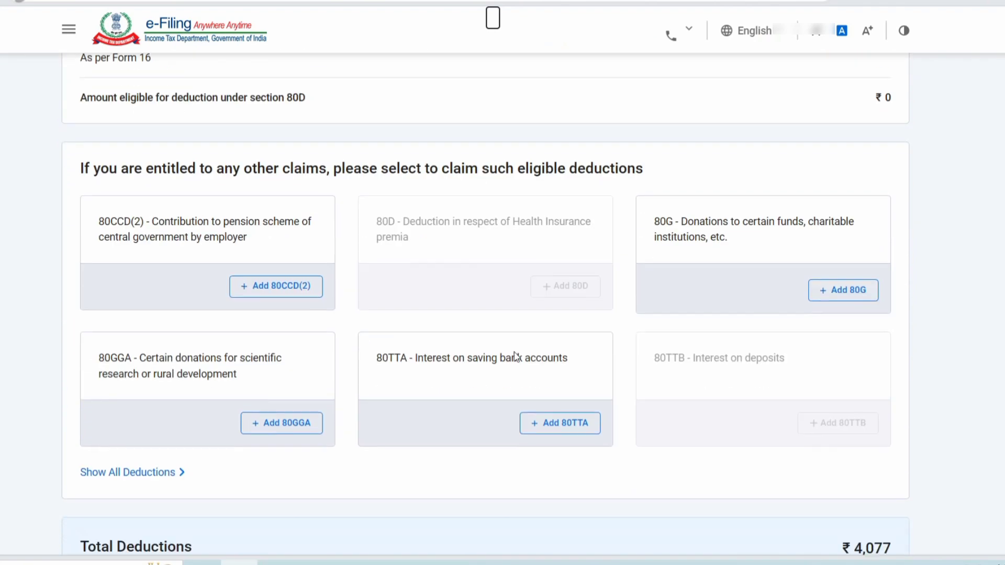
Step: Add a section 80TTA deduction of 577 for savings bank interest and confirm the total deductions
{"action": "left_click", "coordinate": [553, 424]}
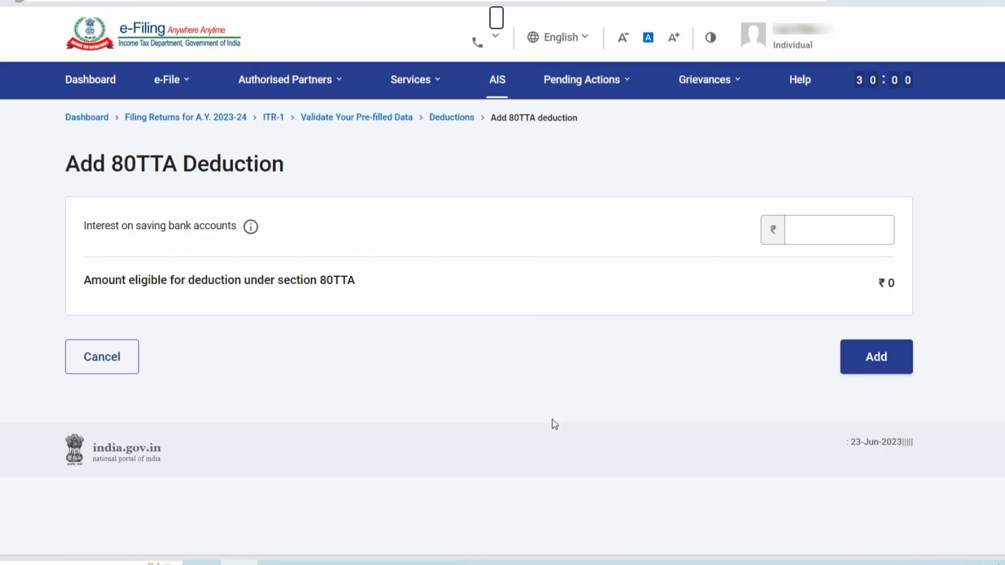
{"action": "left_click", "coordinate": [853, 231]}
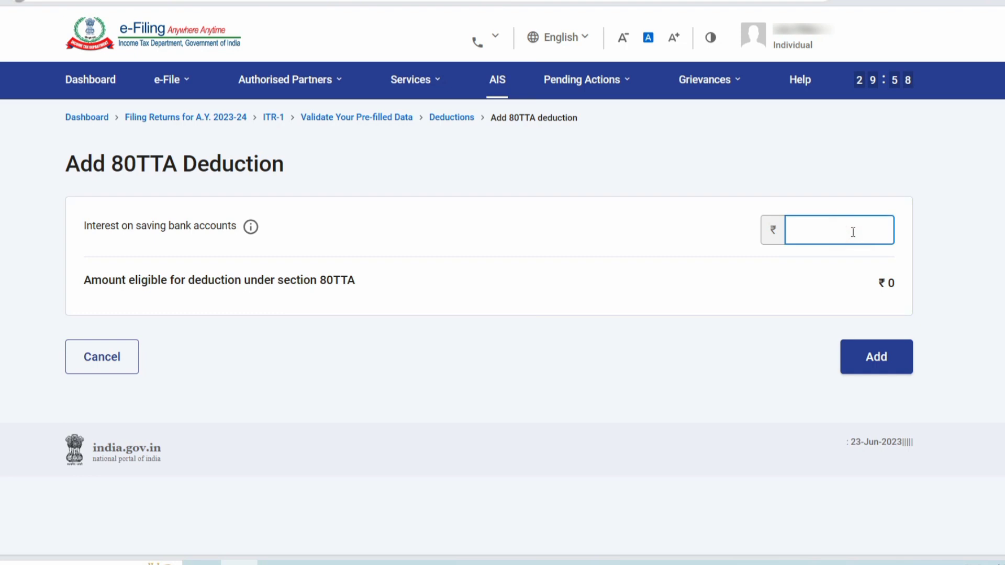
{"action": "type", "text": "577"}
{"action": "left_click", "coordinate": [871, 360]}
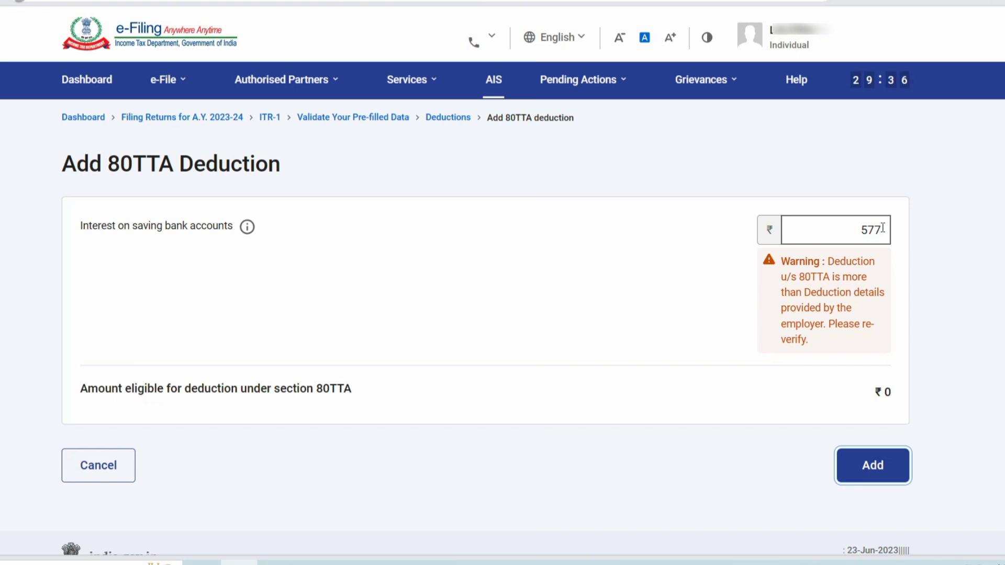
{"action": "left_click", "coordinate": [803, 262]}
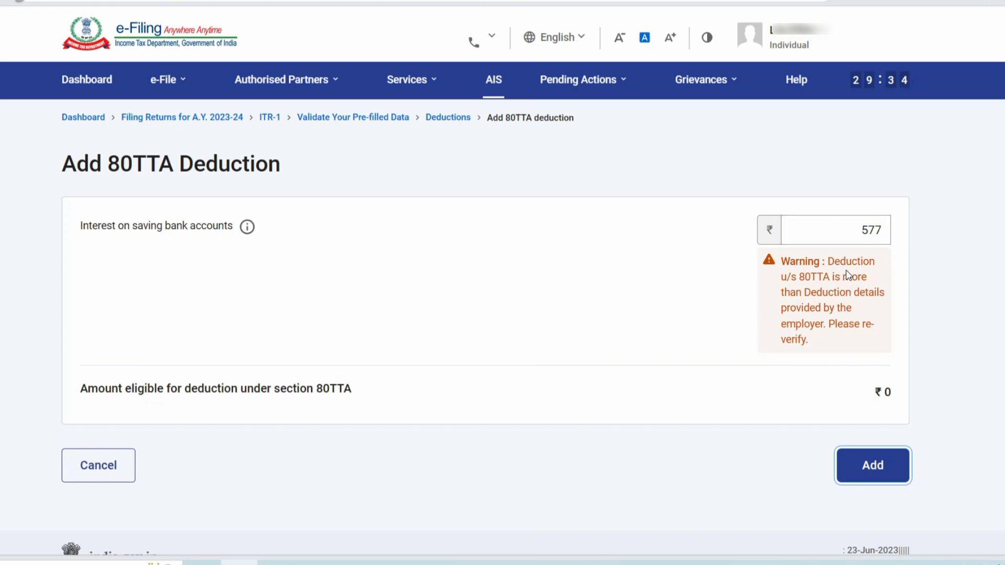
{"action": "left_click", "coordinate": [889, 238]}
{"action": "left_click", "coordinate": [876, 474]}
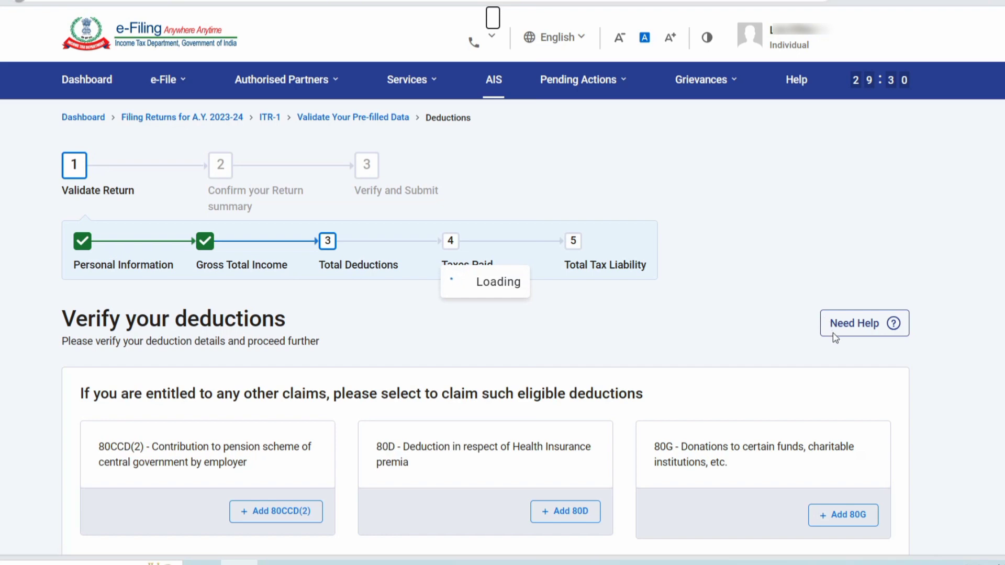
{"action": "scroll", "coordinate": [900, 448], "scroll_direction": "down", "scroll_amount": 15}
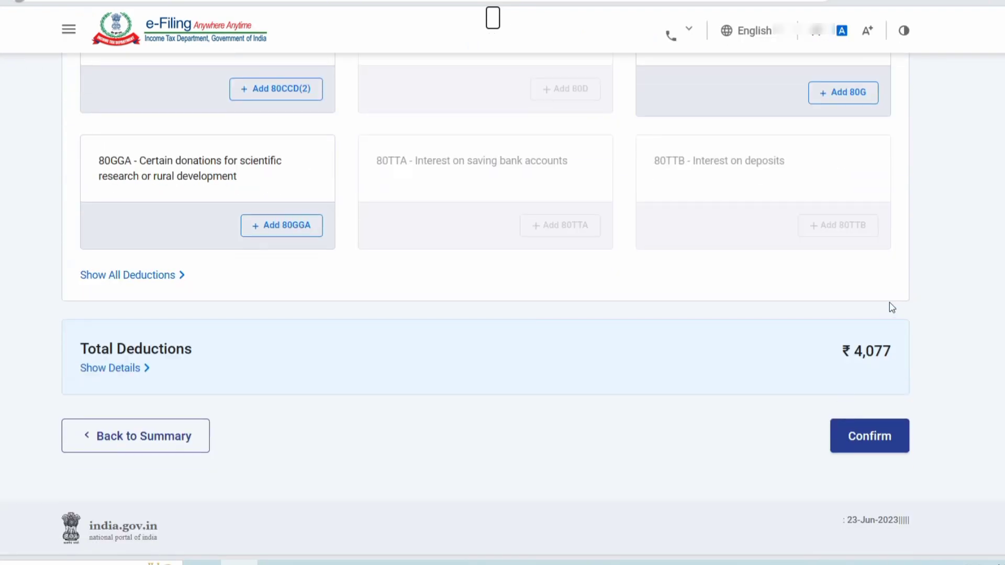
{"action": "left_click", "coordinate": [869, 435]}
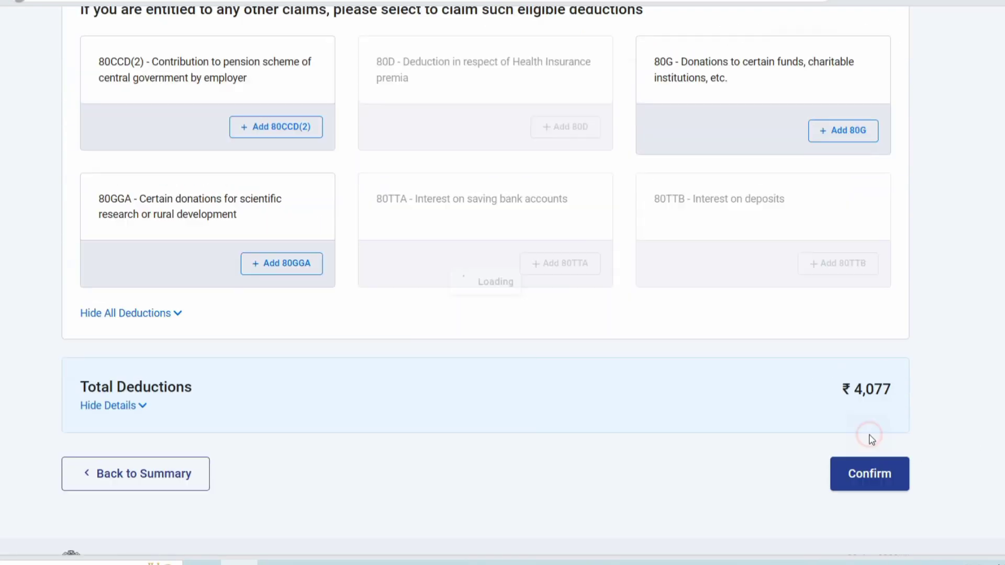
Step: Open the Tax Paid section of the return, check the TDS and TCS totals, and confirm the taxes paid
{"action": "scroll", "coordinate": [827, 293], "scroll_direction": "down", "scroll_amount": 9}
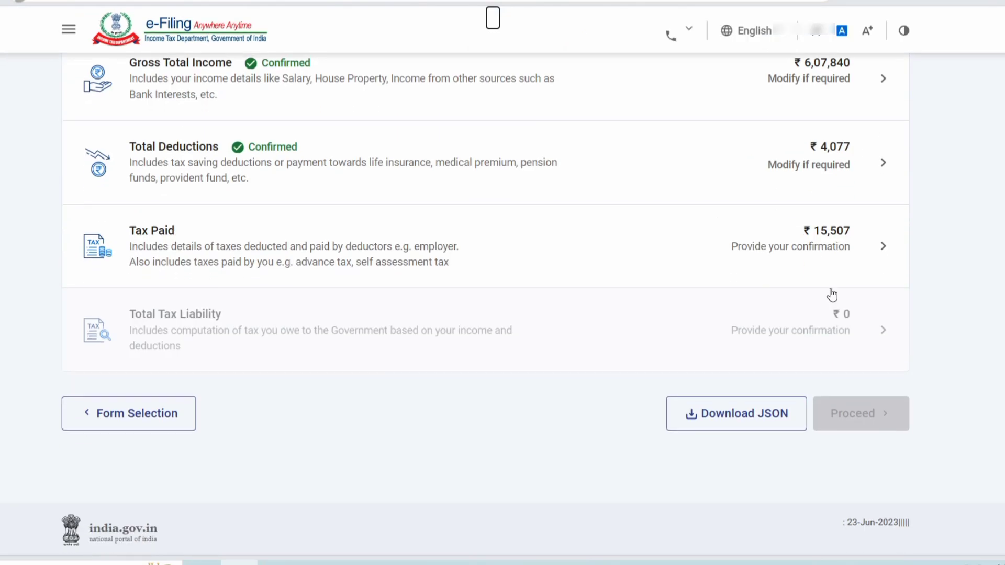
{"action": "left_click", "coordinate": [539, 243]}
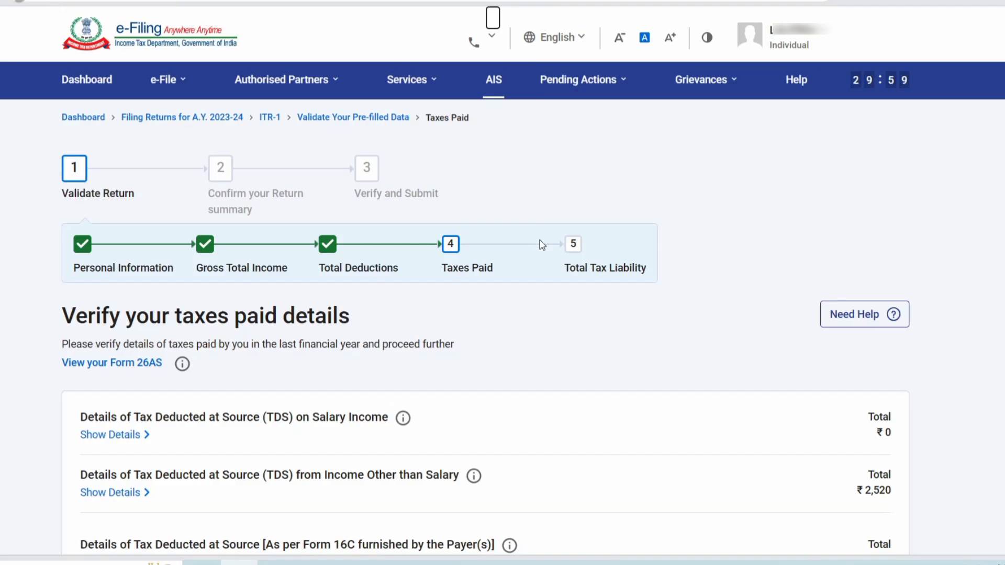
{"action": "scroll", "coordinate": [601, 370], "scroll_direction": "down", "scroll_amount": 4}
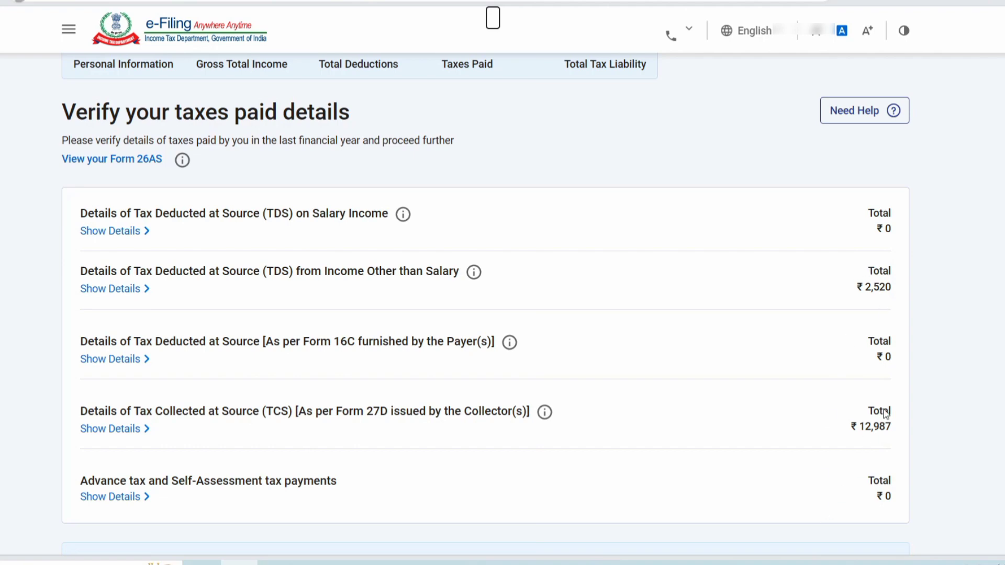
{"action": "scroll", "coordinate": [720, 457], "scroll_direction": "down", "scroll_amount": 4}
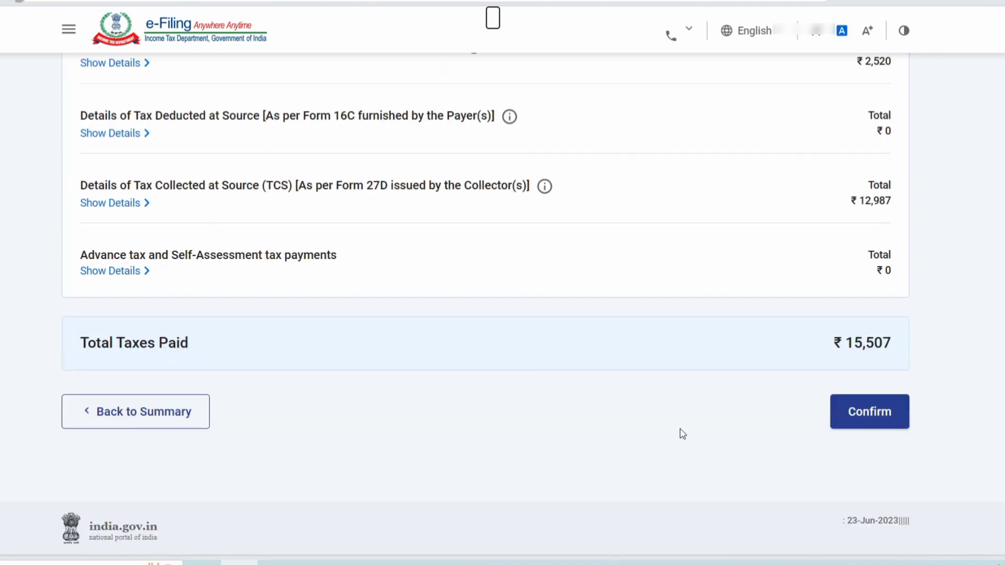
{"action": "left_click", "coordinate": [873, 413]}
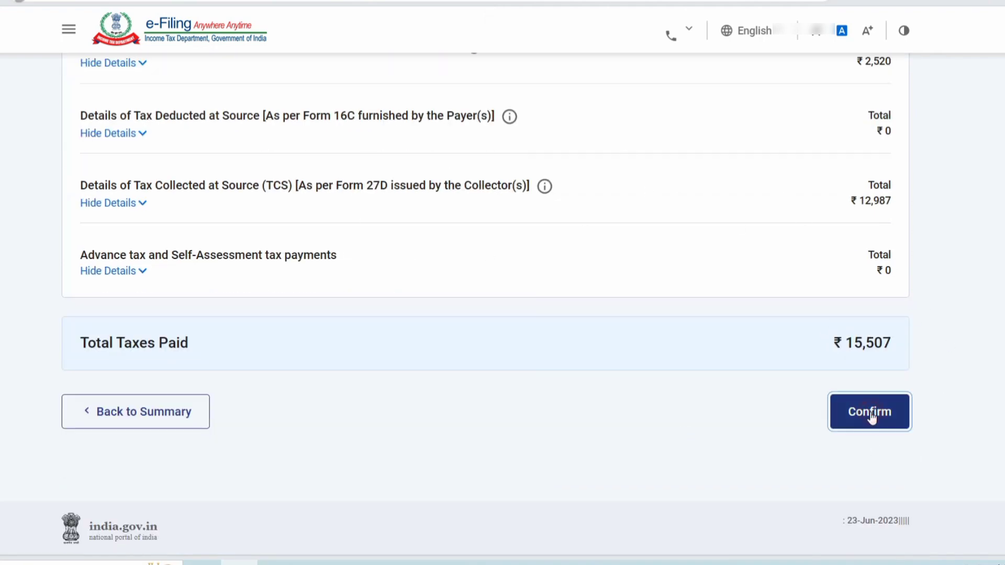
Step: Open the Total Tax Liability section and expand the slab calculation for tax payable on total income
{"action": "scroll", "coordinate": [727, 381], "scroll_direction": "down", "scroll_amount": 7}
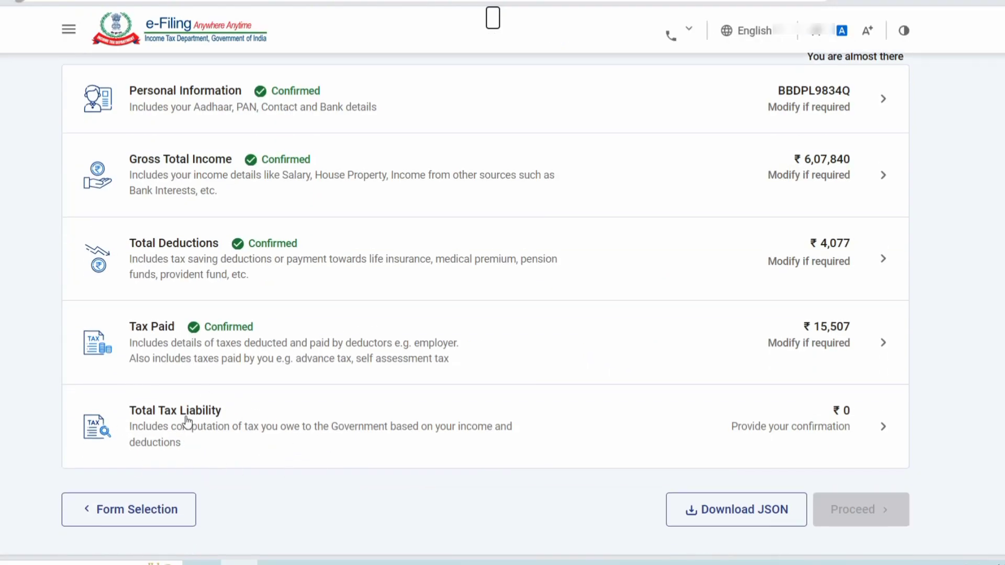
{"action": "left_click", "coordinate": [398, 419]}
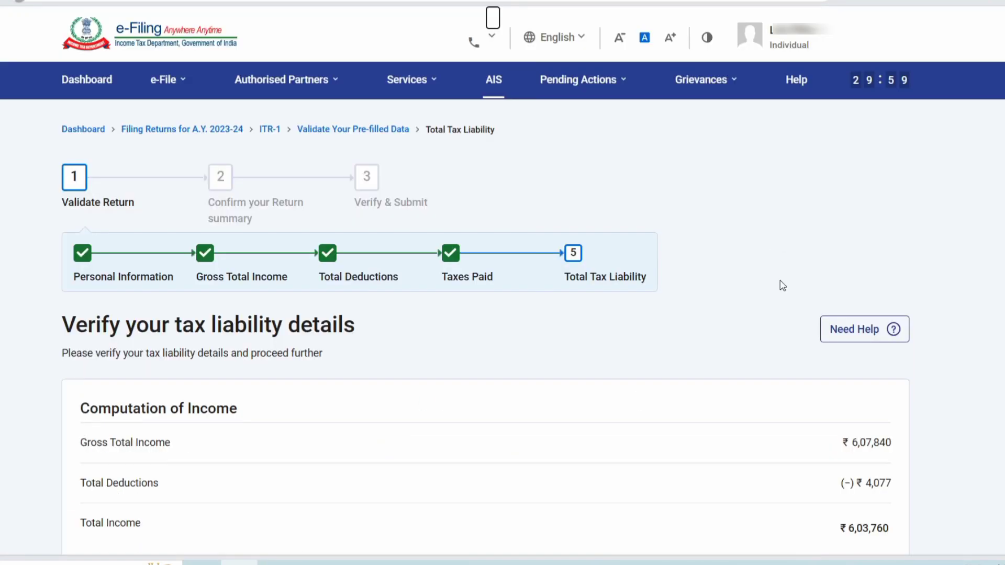
{"action": "scroll", "coordinate": [780, 284], "scroll_direction": "down", "scroll_amount": 5}
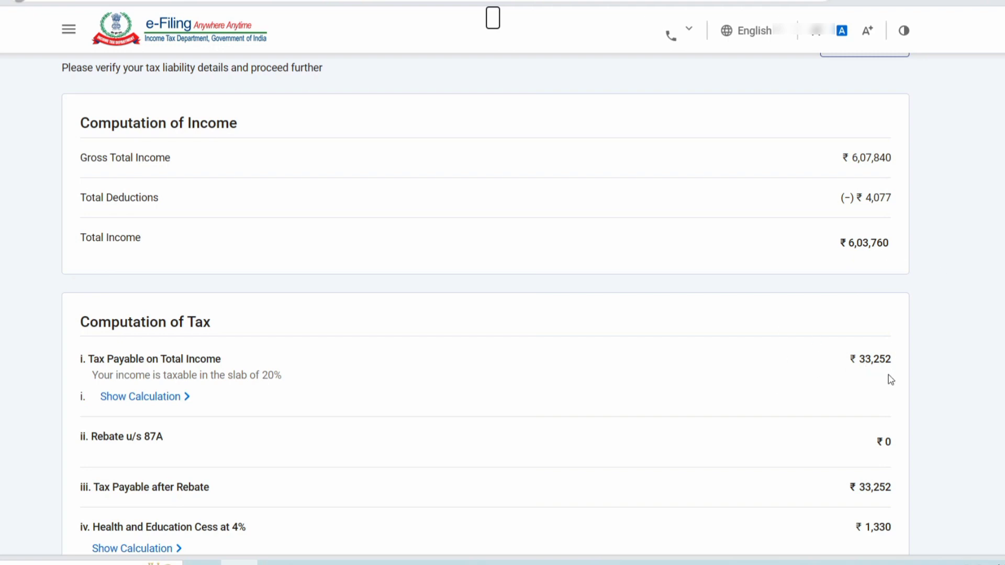
{"action": "left_click", "coordinate": [147, 402]}
{"action": "scroll", "coordinate": [646, 287], "scroll_direction": "down", "scroll_amount": 3}
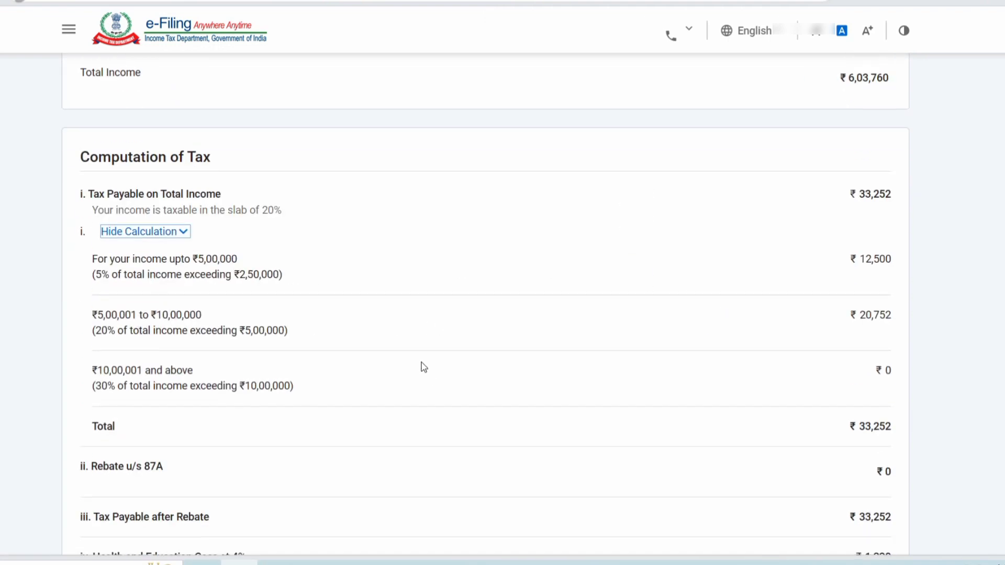
{"action": "scroll", "coordinate": [424, 368], "scroll_direction": "up", "scroll_amount": 1}
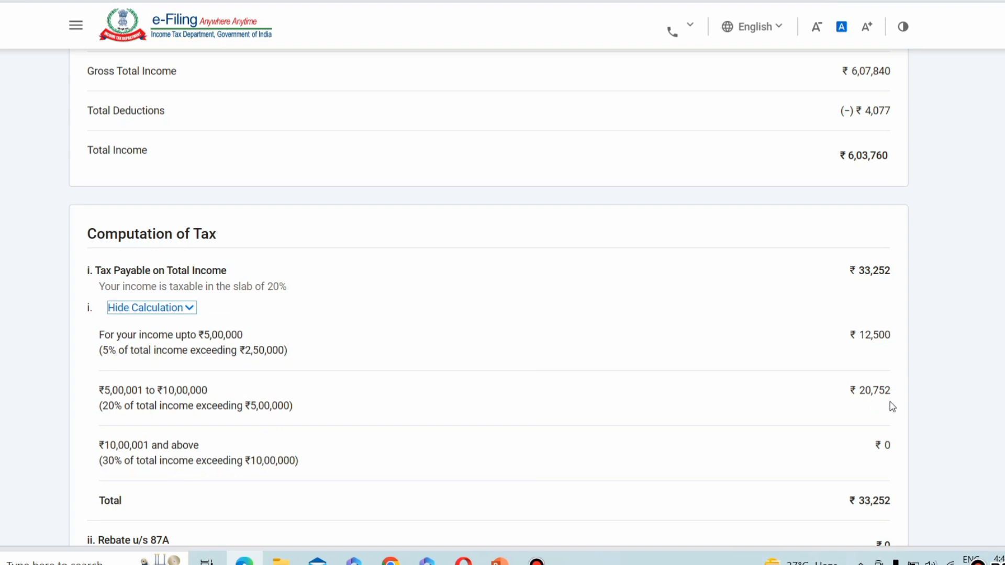
{"action": "scroll", "coordinate": [792, 407], "scroll_direction": "down", "scroll_amount": 3}
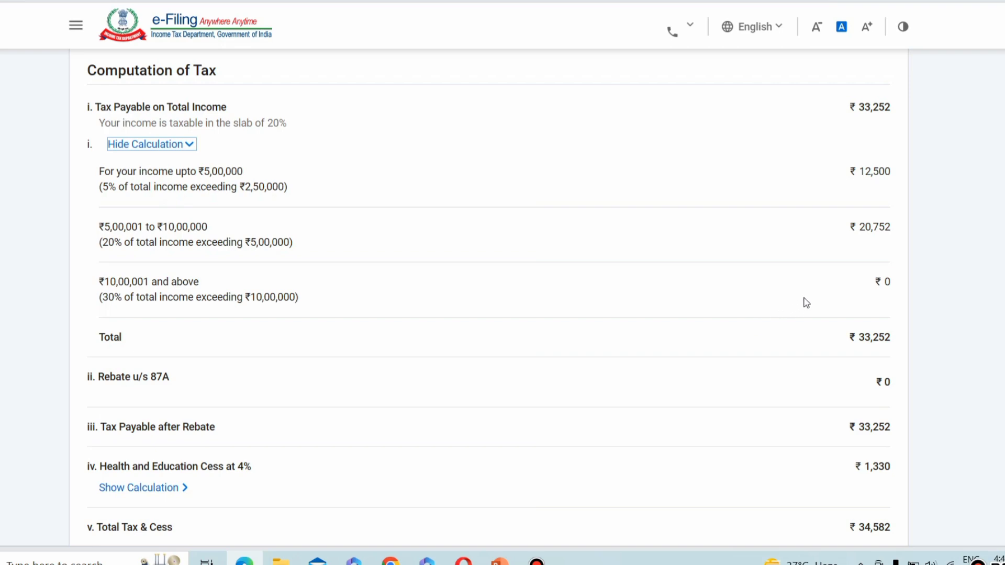
{"action": "scroll", "coordinate": [806, 302], "scroll_direction": "down", "scroll_amount": 2}
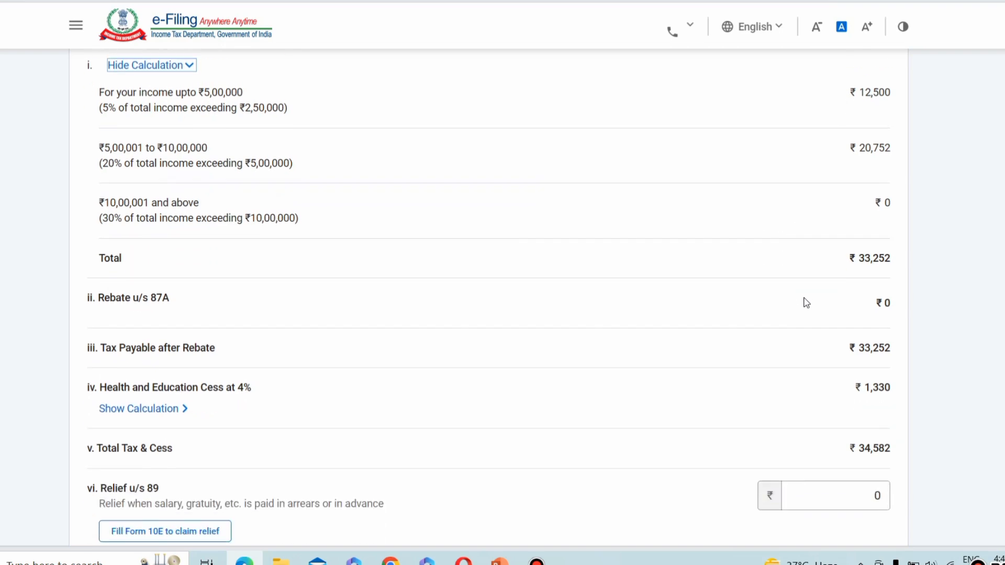
Step: Review the interest and fee items, expand the Total Tax, Fee and Interest details, and confirm the tax liability
{"action": "scroll", "coordinate": [806, 302], "scroll_direction": "down", "scroll_amount": 8}
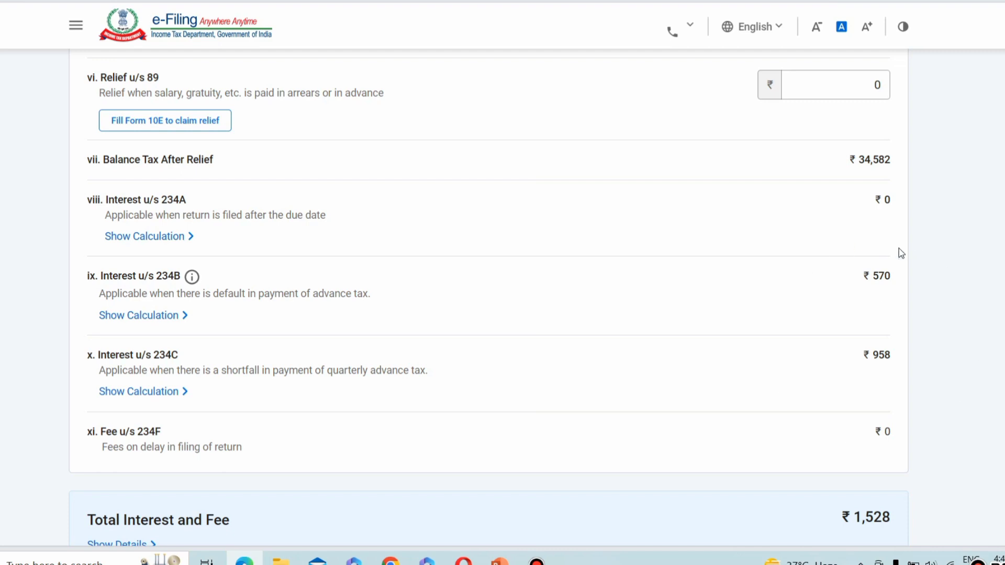
{"action": "scroll", "coordinate": [874, 364], "scroll_direction": "down", "scroll_amount": 4}
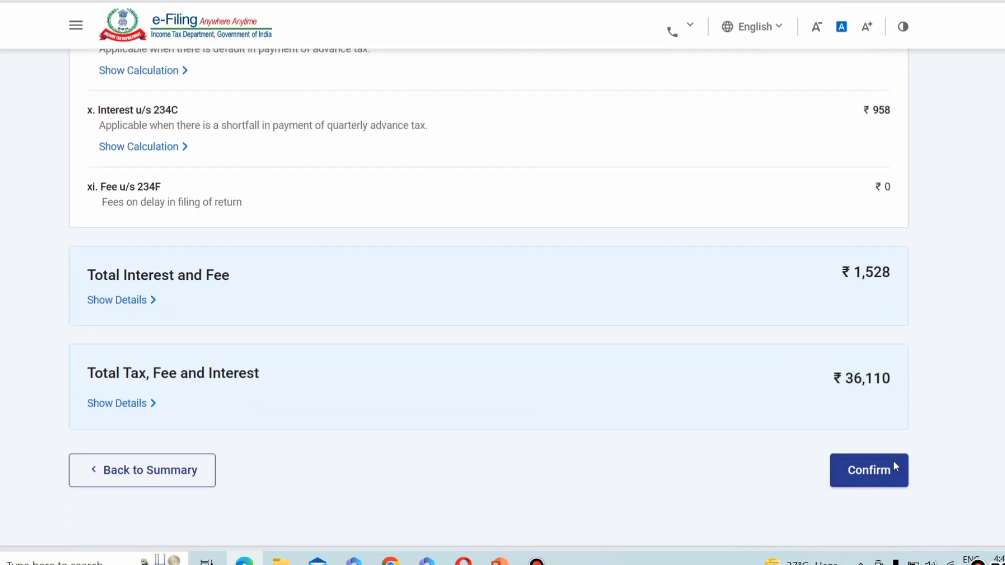
{"action": "left_click", "coordinate": [129, 404]}
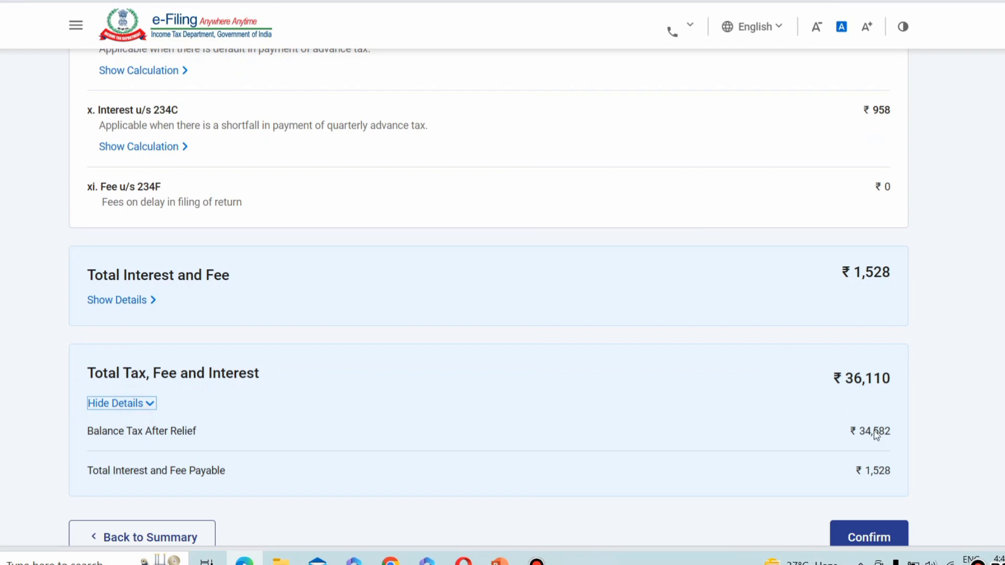
{"action": "scroll", "coordinate": [665, 283], "scroll_direction": "up", "scroll_amount": 14}
{"action": "scroll", "coordinate": [837, 312], "scroll_direction": "down", "scroll_amount": 7}
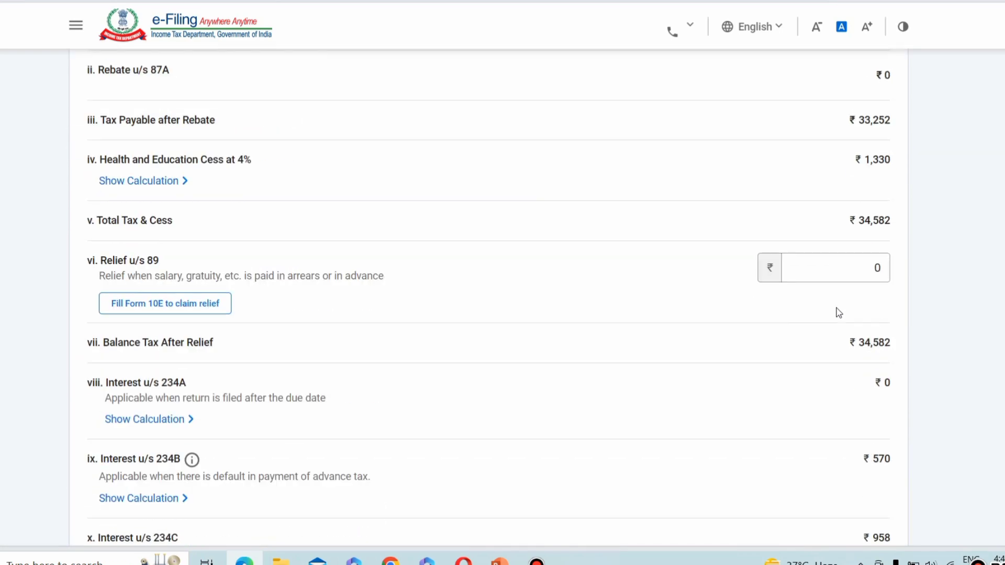
{"action": "scroll", "coordinate": [796, 384], "scroll_direction": "down", "scroll_amount": 10}
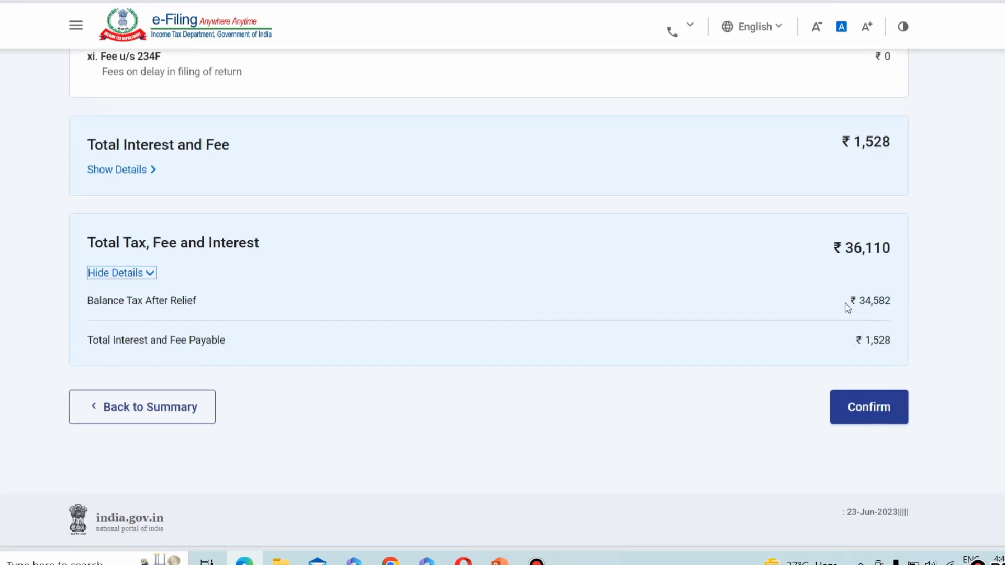
{"action": "left_click", "coordinate": [856, 410]}
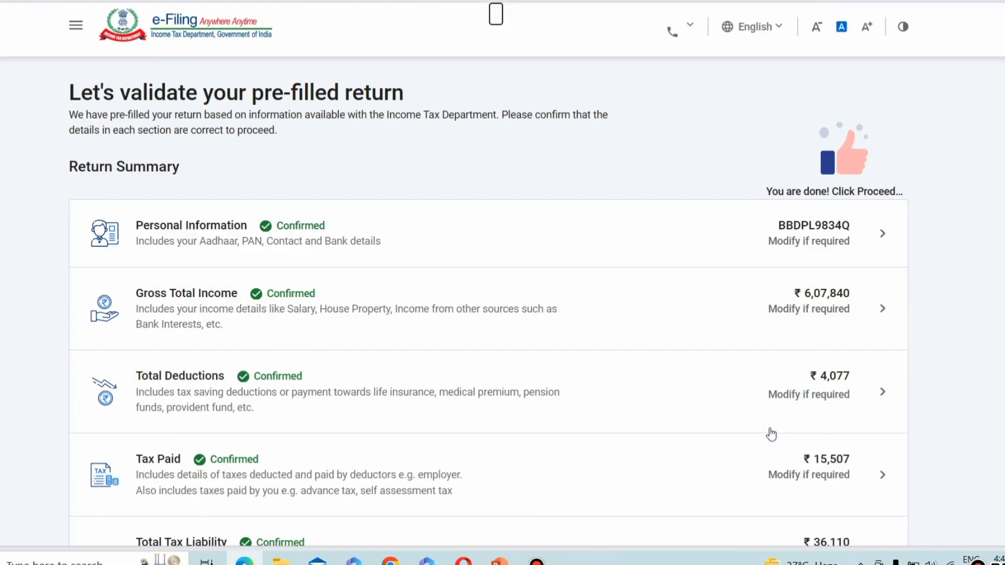
Step: Proceed from the validated return to the tax summary and review the taxable income, tax payable and amount payable
{"action": "scroll", "coordinate": [780, 419], "scroll_direction": "down", "scroll_amount": 5}
{"action": "left_click", "coordinate": [859, 404]}
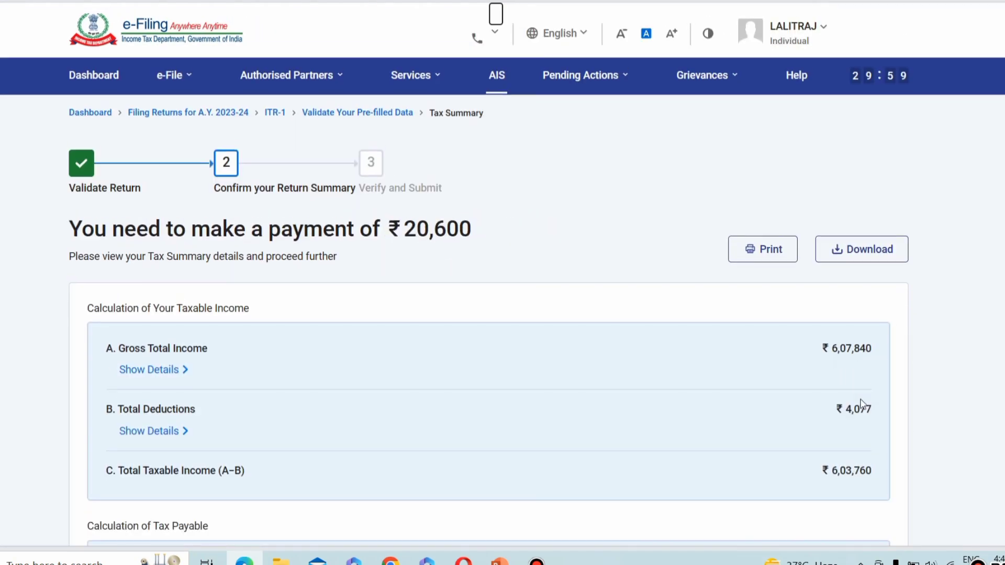
{"action": "scroll", "coordinate": [659, 340], "scroll_direction": "down", "scroll_amount": 5}
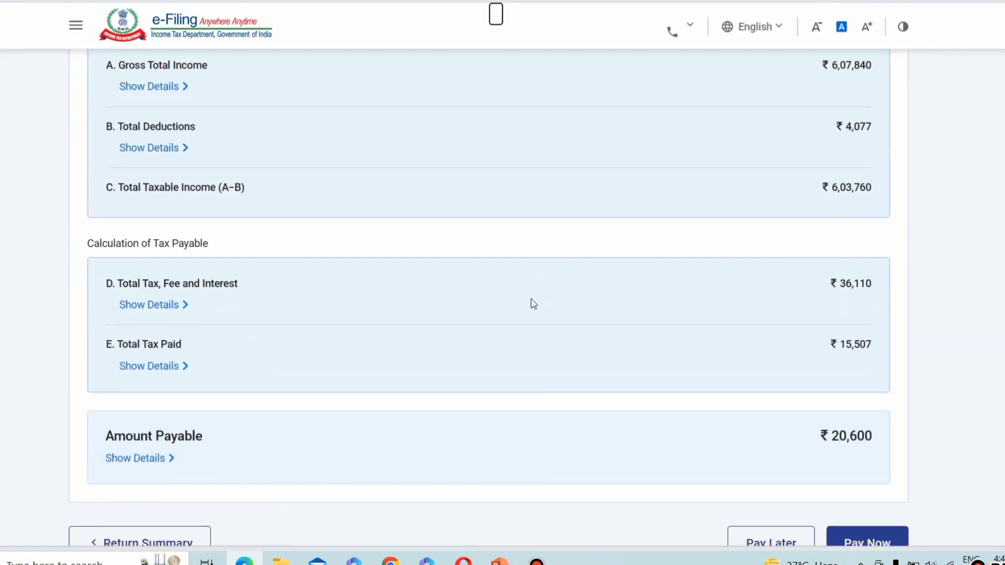
{"action": "scroll", "coordinate": [532, 303], "scroll_direction": "up", "scroll_amount": 4}
{"action": "scroll", "coordinate": [754, 393], "scroll_direction": "up", "scroll_amount": 1}
{"action": "scroll", "coordinate": [899, 383], "scroll_direction": "down", "scroll_amount": 3}
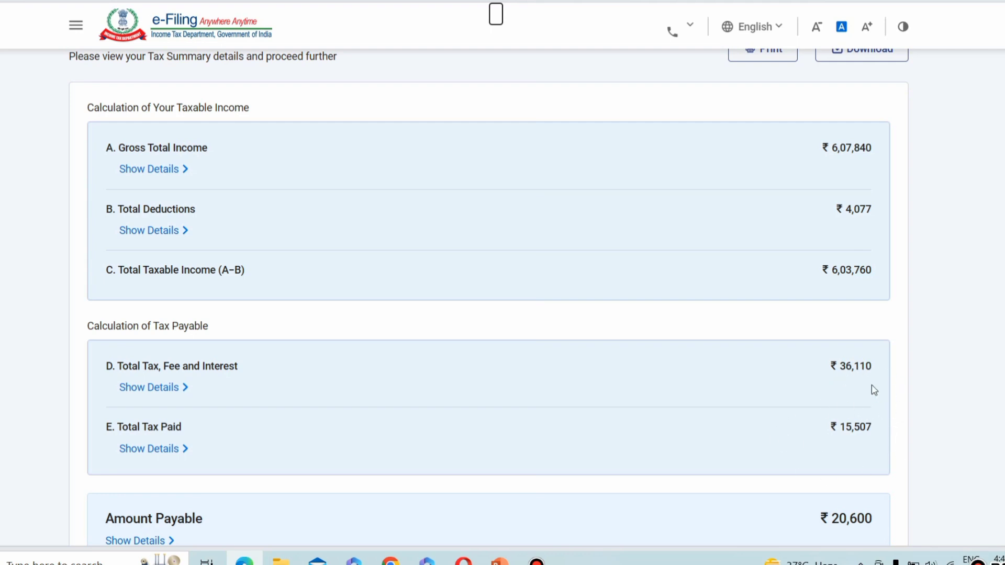
{"action": "scroll", "coordinate": [836, 422], "scroll_direction": "down", "scroll_amount": 3}
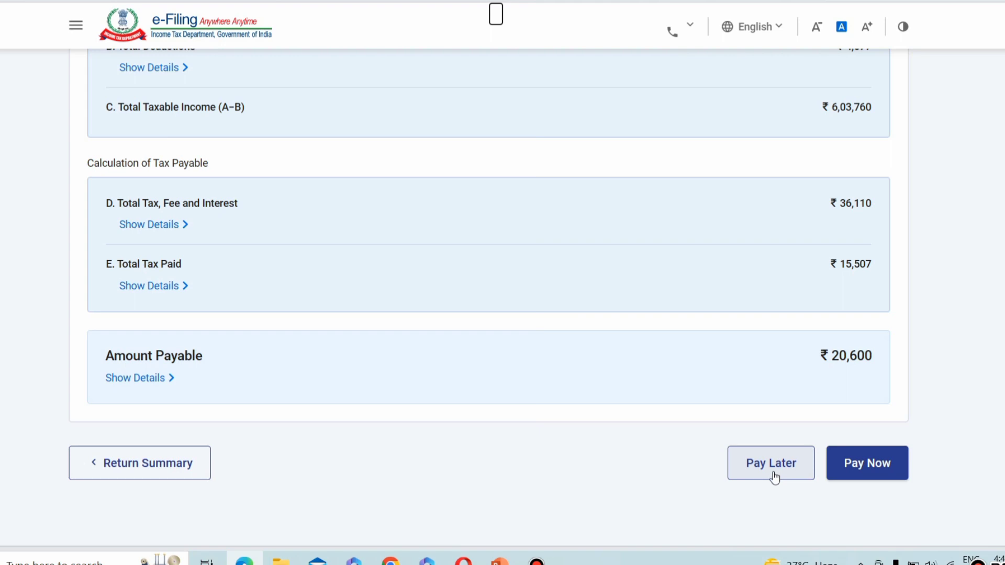
Step: Choose to pay the tax now through e-Pay Tax and accept assessment year 2023-24 with Self-Assessment Tax (300)
{"action": "left_click", "coordinate": [877, 472]}
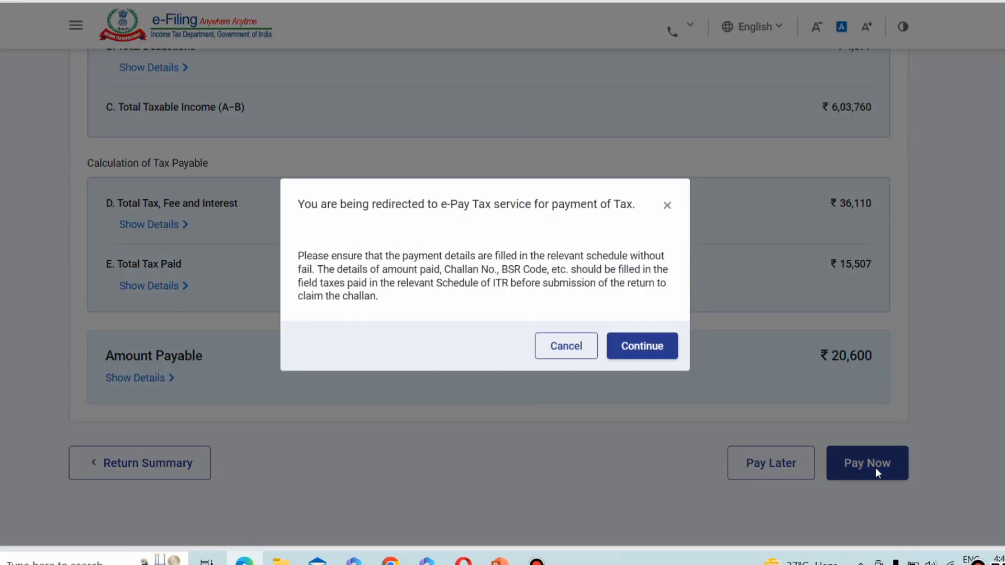
{"action": "left_click", "coordinate": [641, 347]}
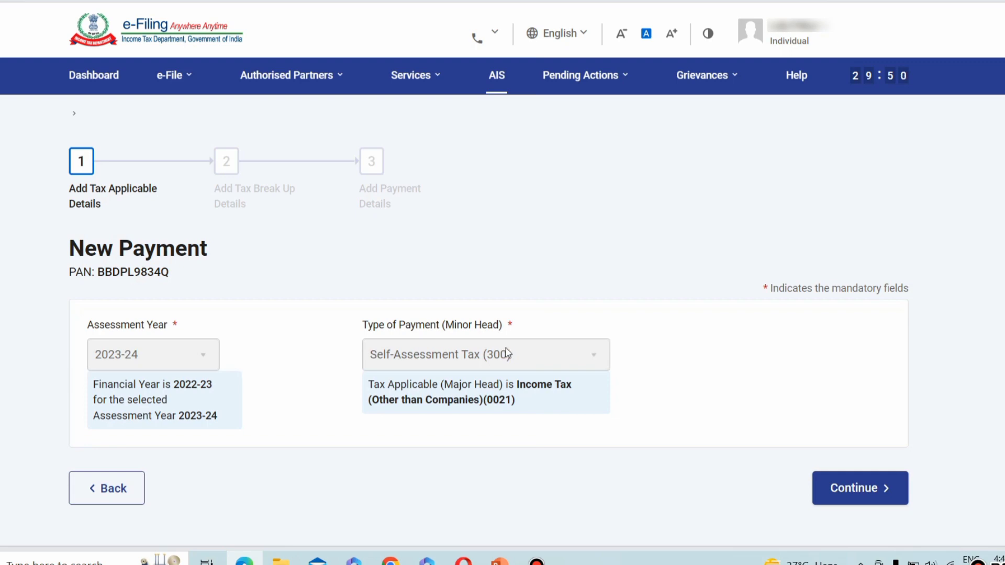
{"action": "left_click", "coordinate": [871, 488]}
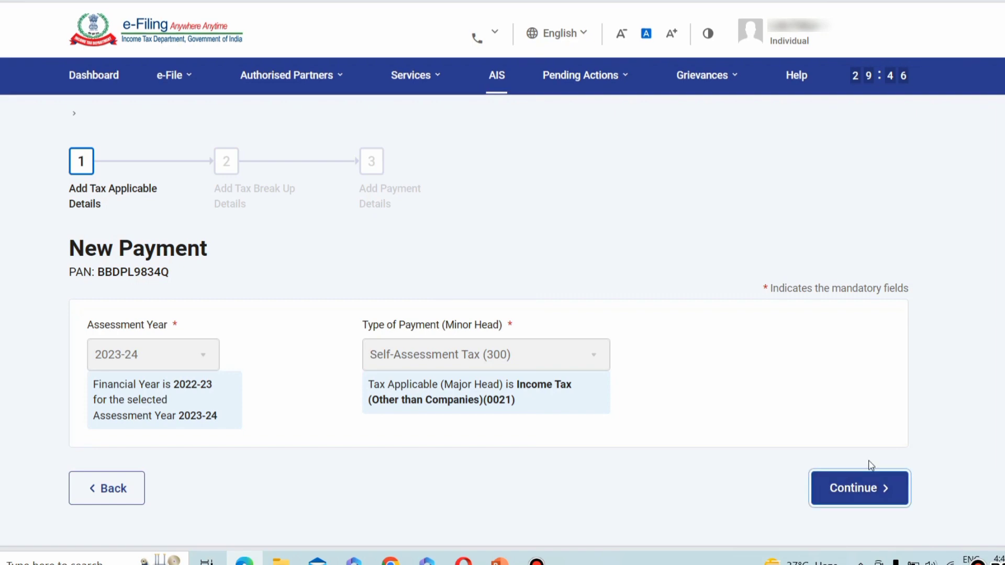
{"action": "scroll", "coordinate": [776, 390], "scroll_direction": "down", "scroll_amount": 2}
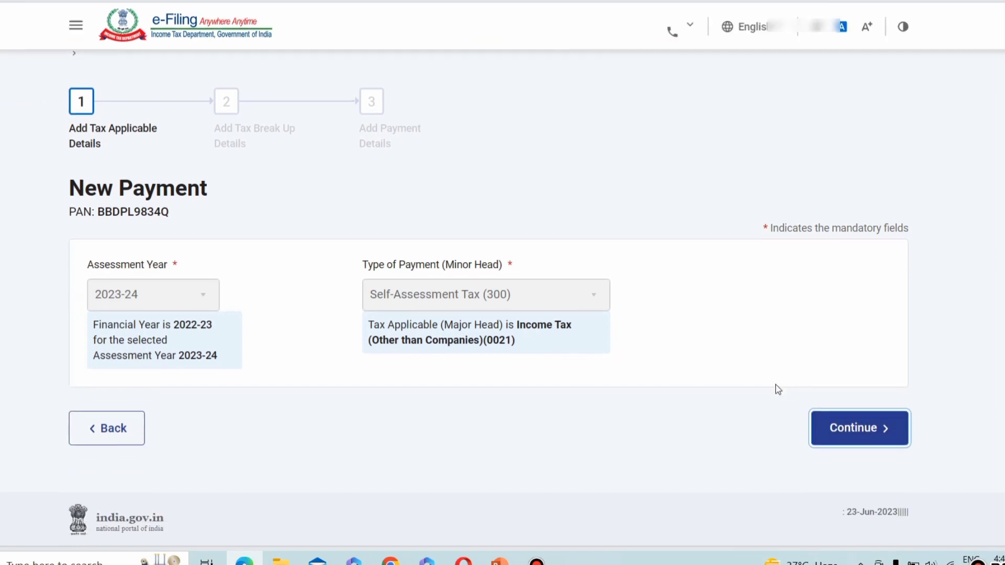
{"action": "left_click", "coordinate": [842, 433]}
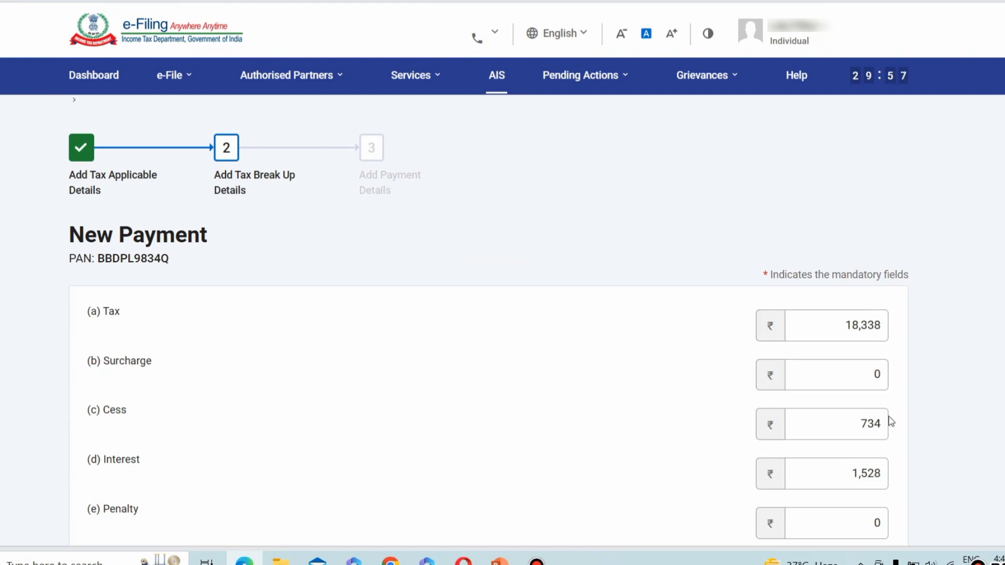
Step: Check the pre-filled tax, cess and interest break-up of the new payment and continue to the payment details
{"action": "scroll", "coordinate": [888, 420], "scroll_direction": "down", "scroll_amount": 2}
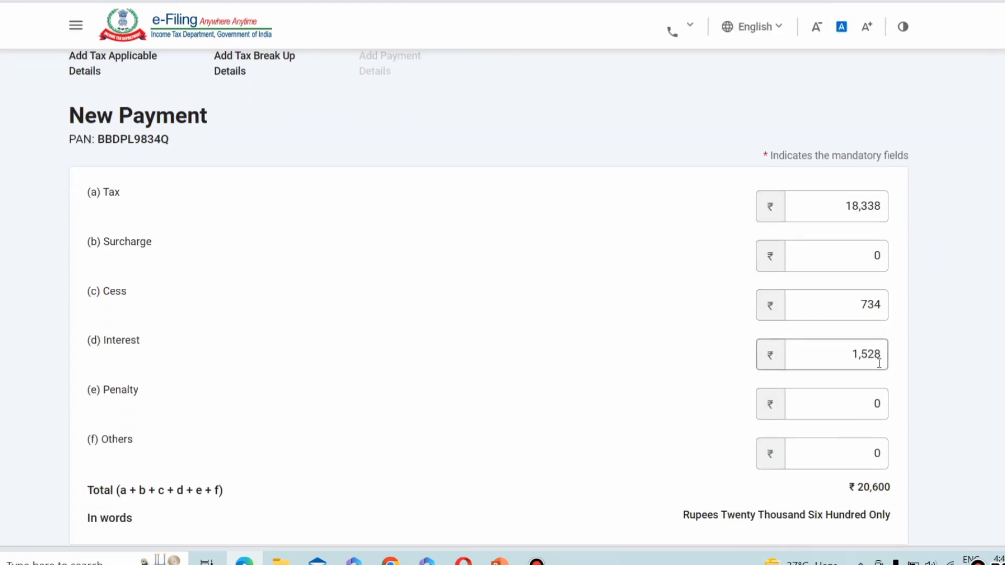
{"action": "scroll", "coordinate": [874, 359], "scroll_direction": "down", "scroll_amount": 3}
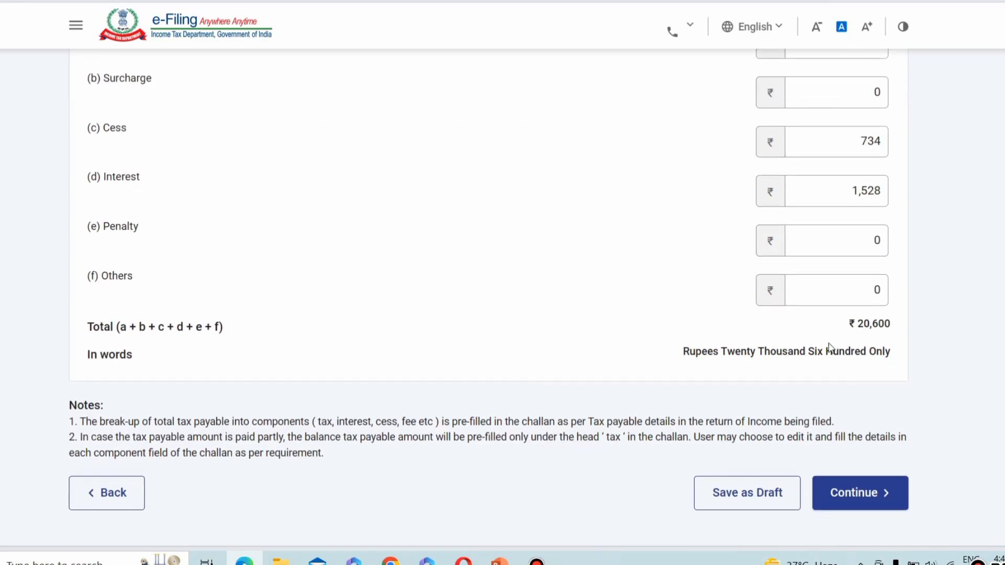
{"action": "left_click", "coordinate": [864, 496]}
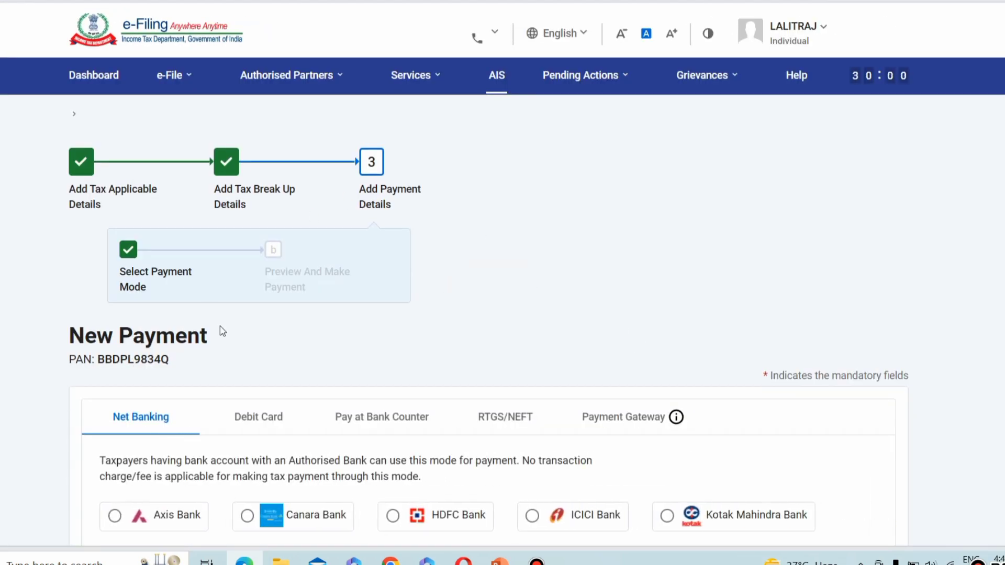
Step: Look through the authorised banks offered for paying the tax by net banking
{"action": "scroll", "coordinate": [219, 325], "scroll_direction": "down", "scroll_amount": 4}
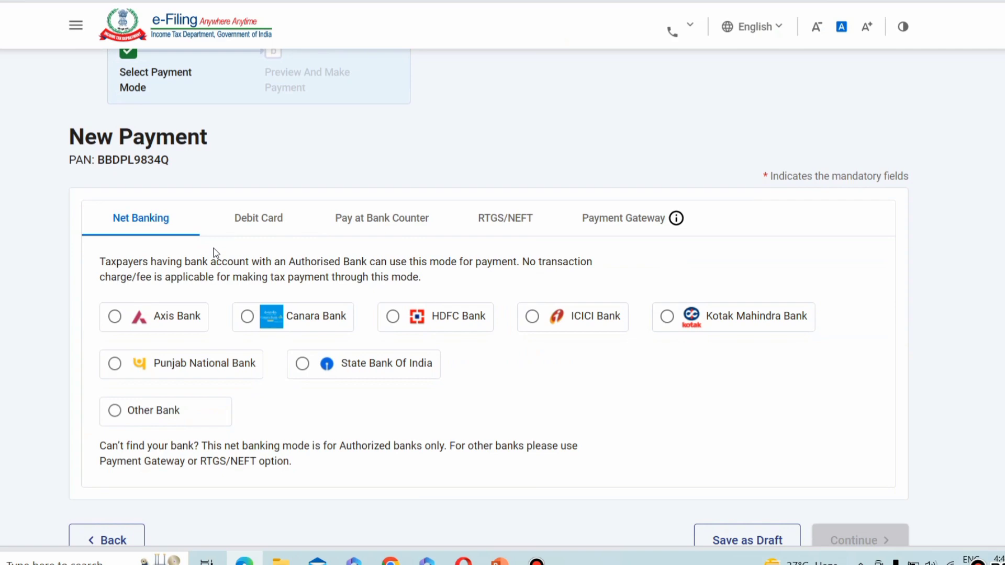
{"action": "scroll", "coordinate": [529, 391], "scroll_direction": "down", "scroll_amount": 1}
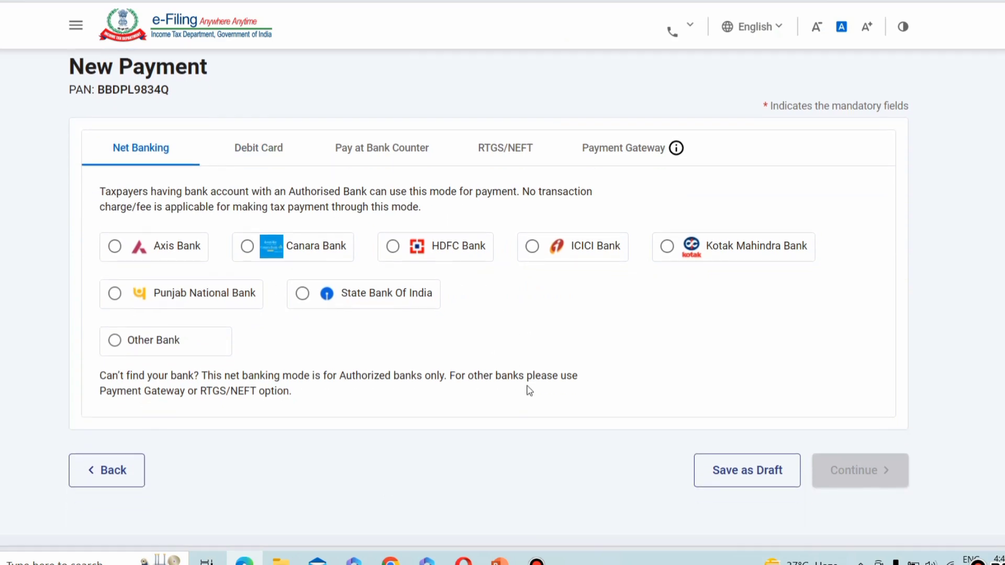
{"action": "scroll", "coordinate": [529, 391], "scroll_direction": "down", "scroll_amount": 1}
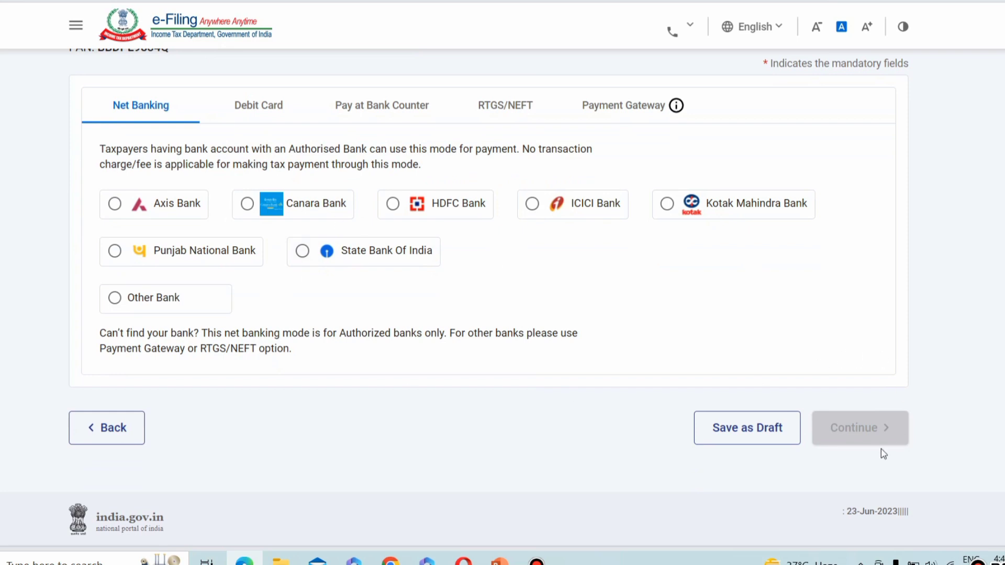